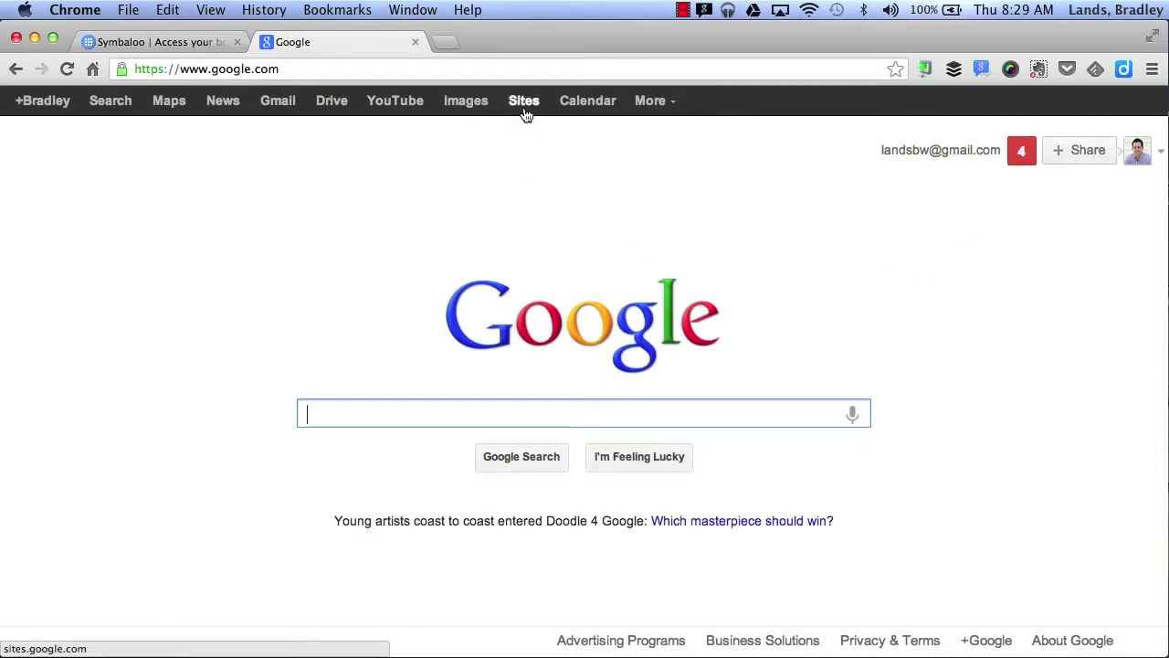
# Step: Open Google Sites from Google's full product list and start creating a new site
pyautogui.click(653, 102)
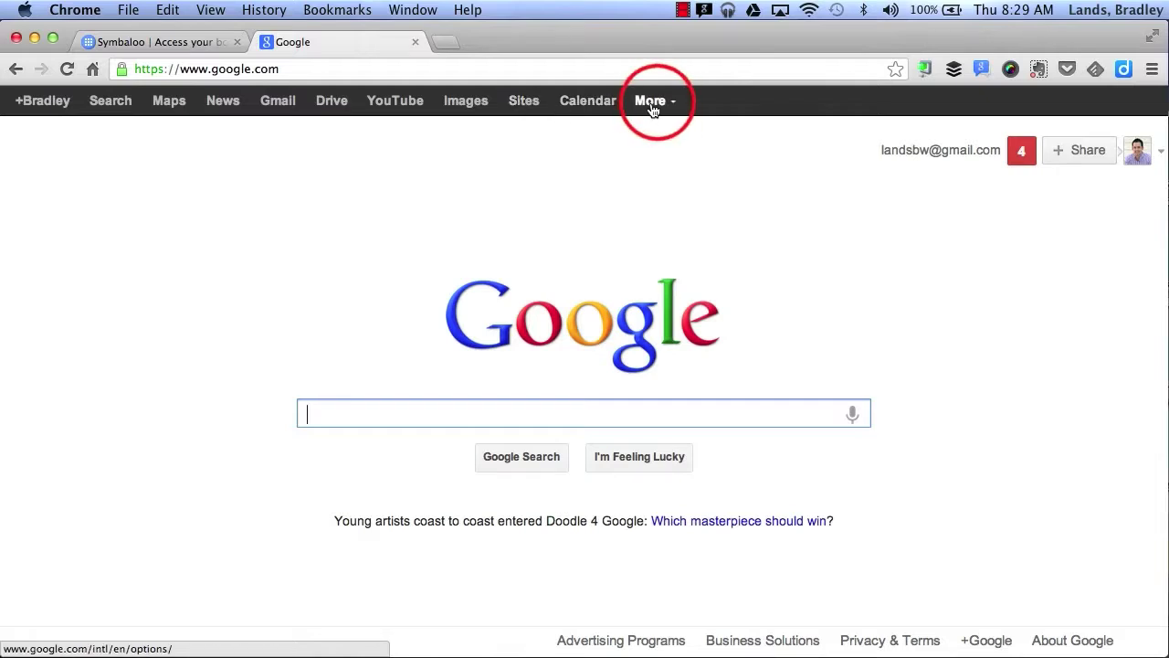
pyautogui.click(673, 343)
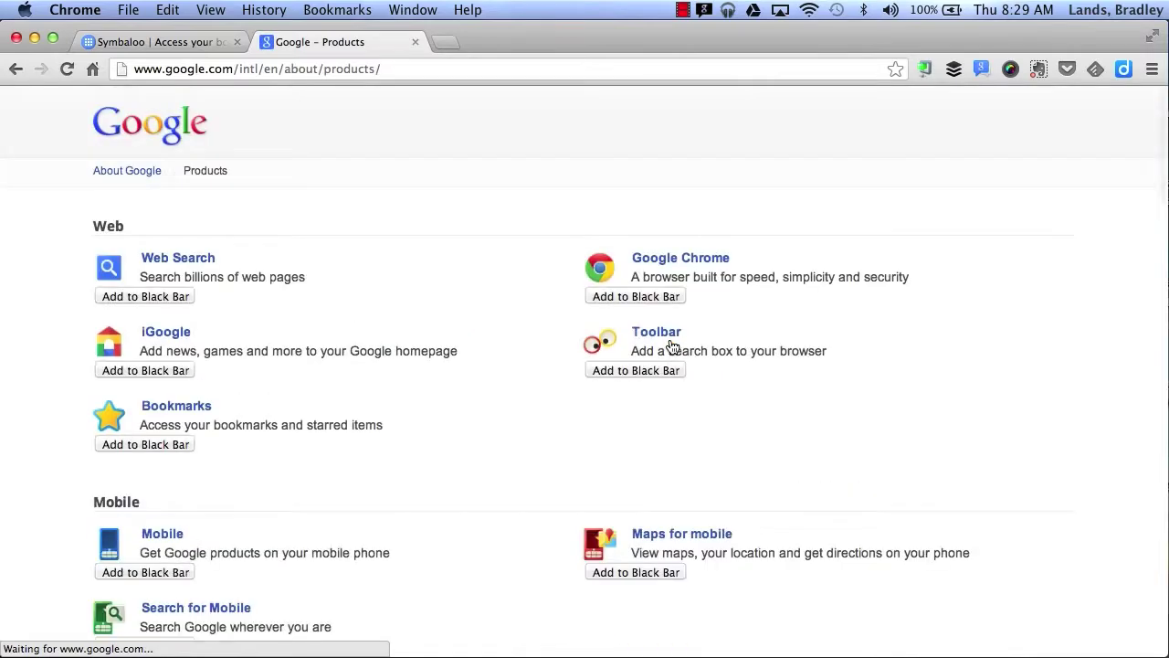
pyautogui.scroll(-15, 790, 431)
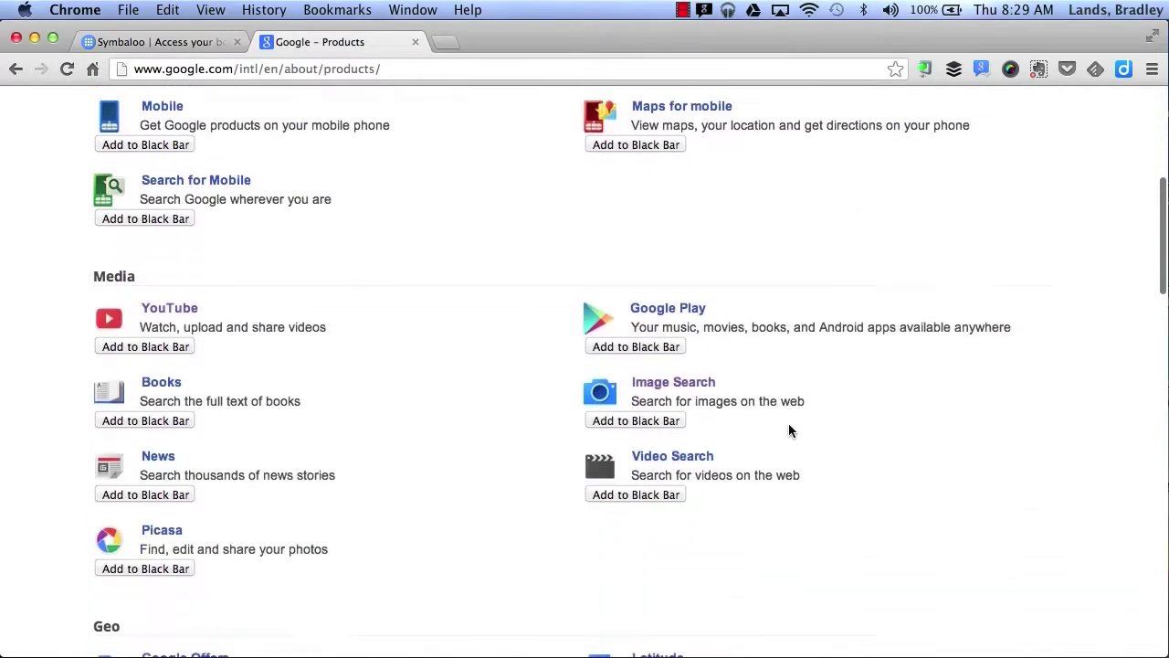
pyautogui.scroll(-5, 788, 425)
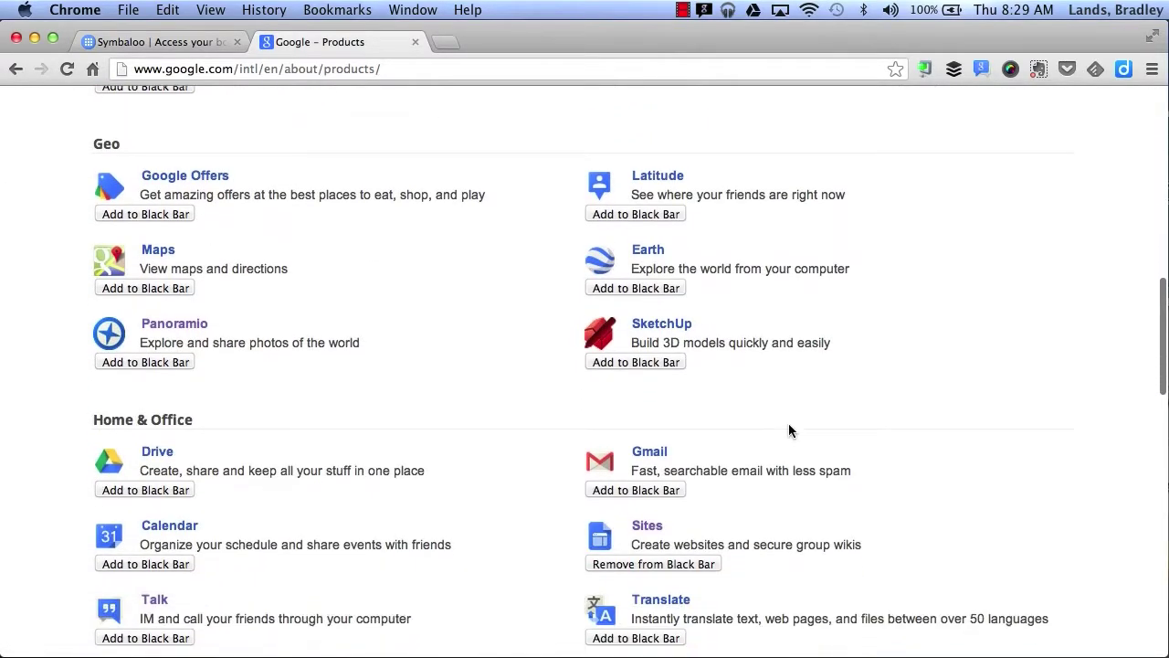
pyautogui.click(649, 415)
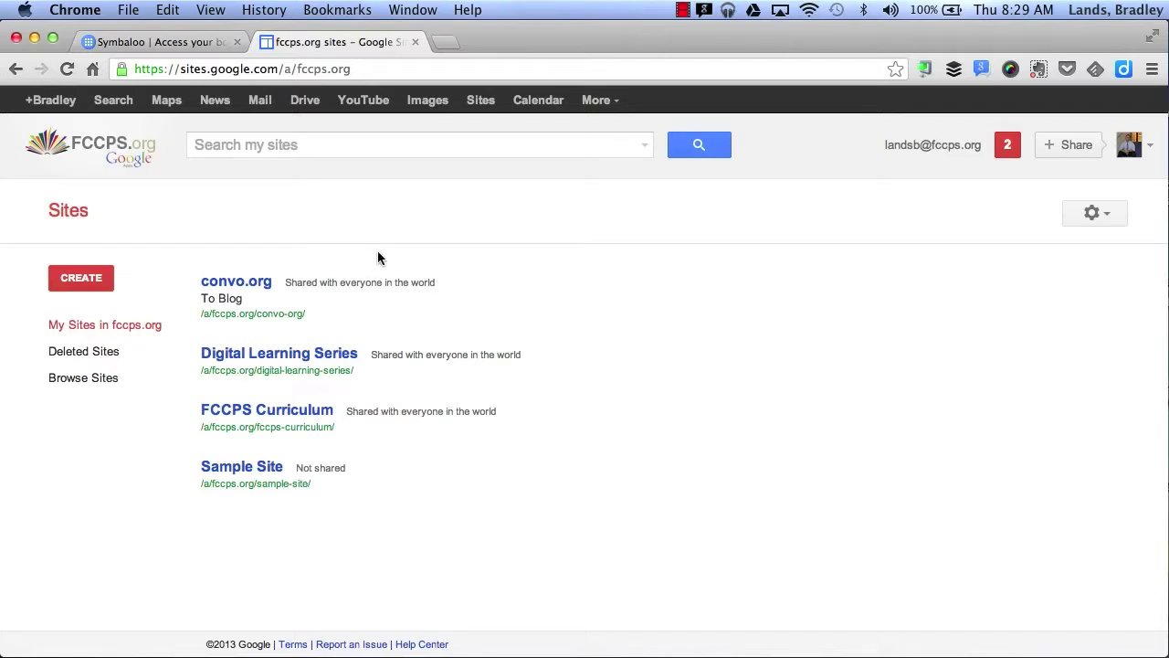
pyautogui.click(90, 288)
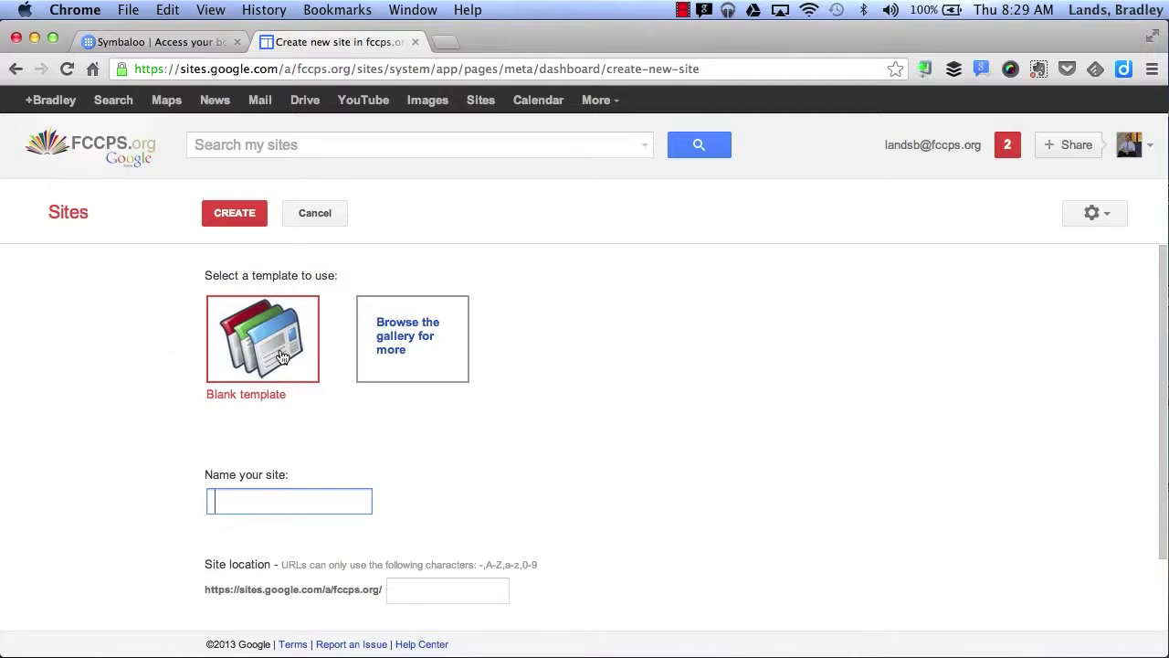
# Step: Browse the site template gallery, examining the Schools & education templates and the whole Public category
pyautogui.click(431, 340)
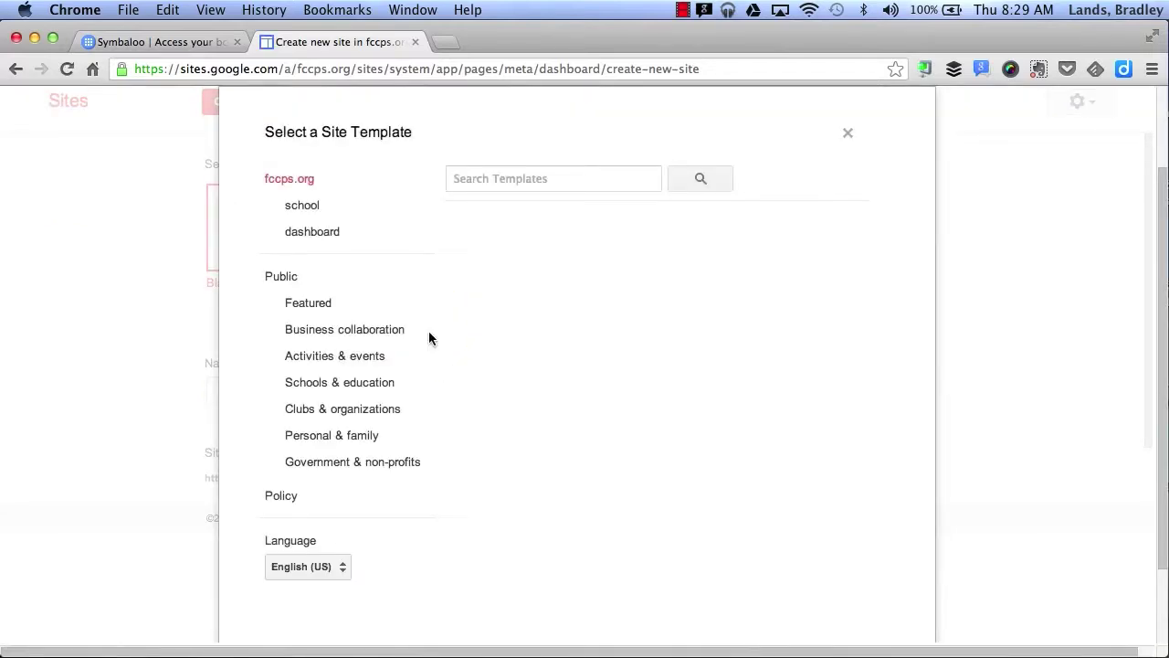
pyautogui.click(427, 330)
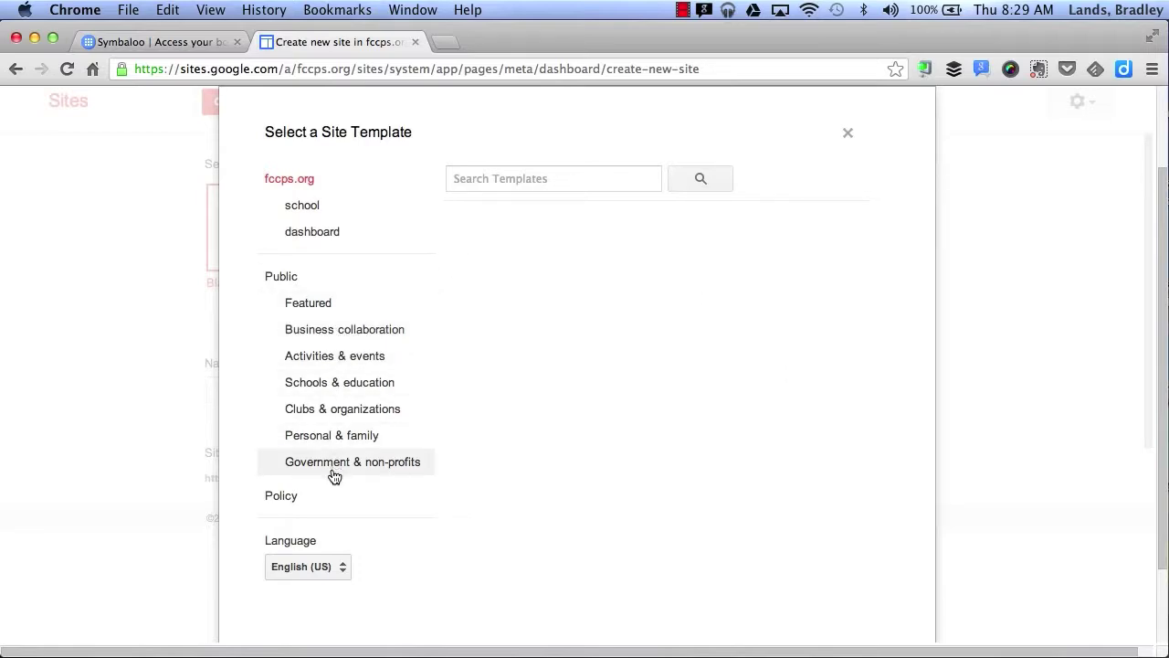
pyautogui.click(393, 386)
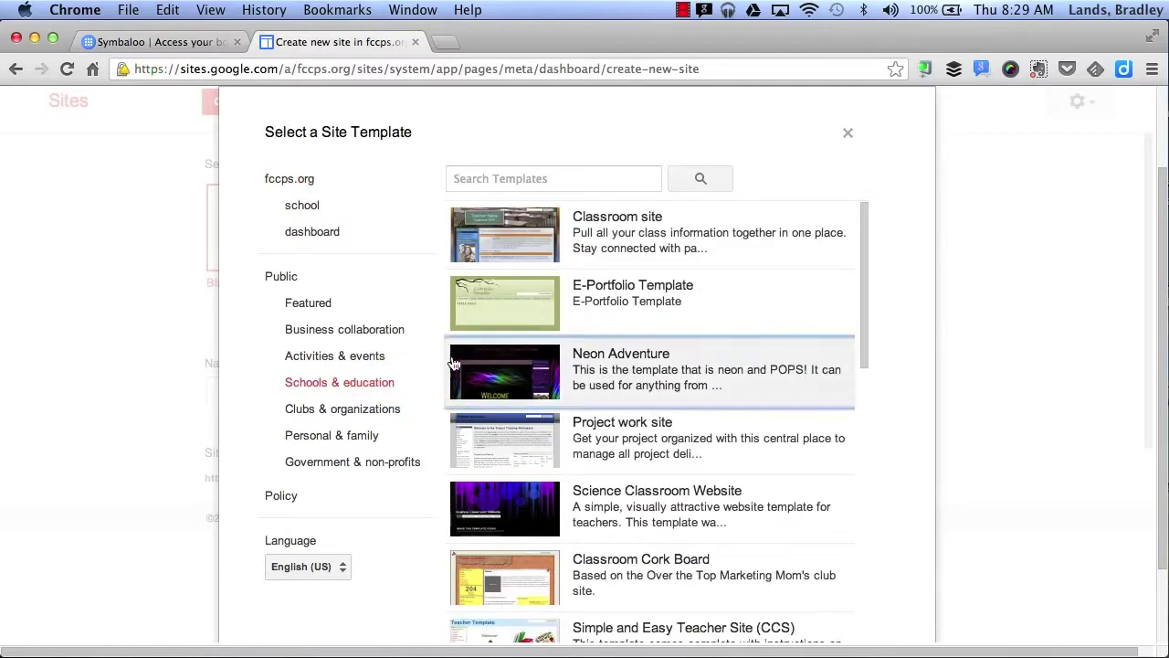
pyautogui.scroll(-3, 677, 342)
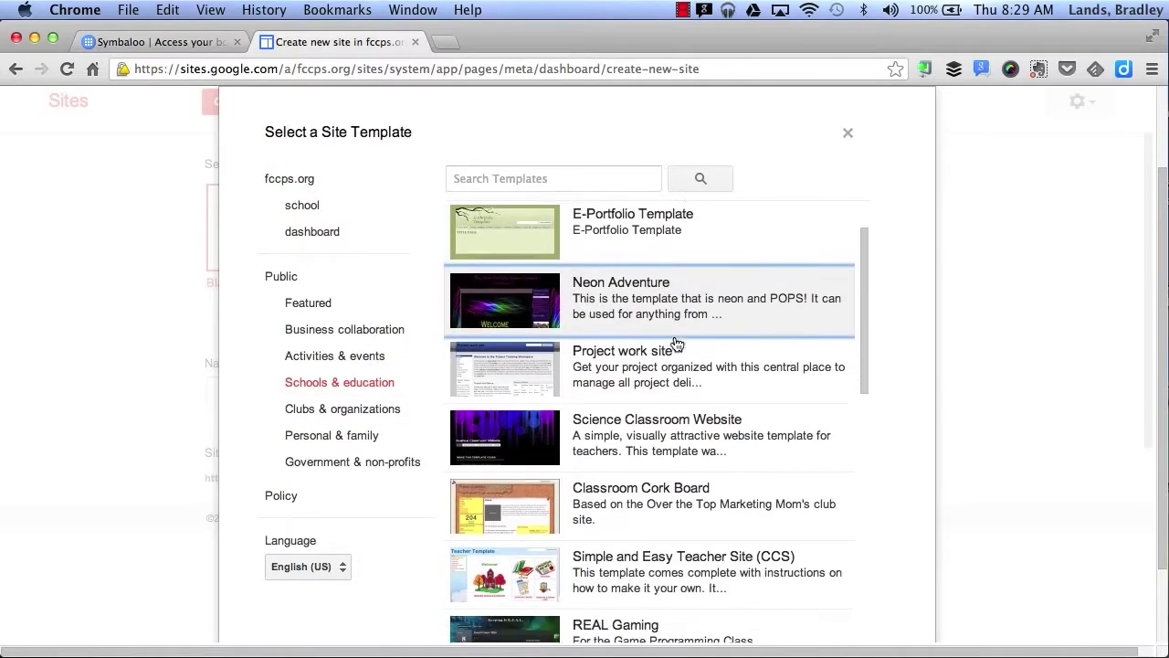
pyautogui.scroll(-5, 677, 342)
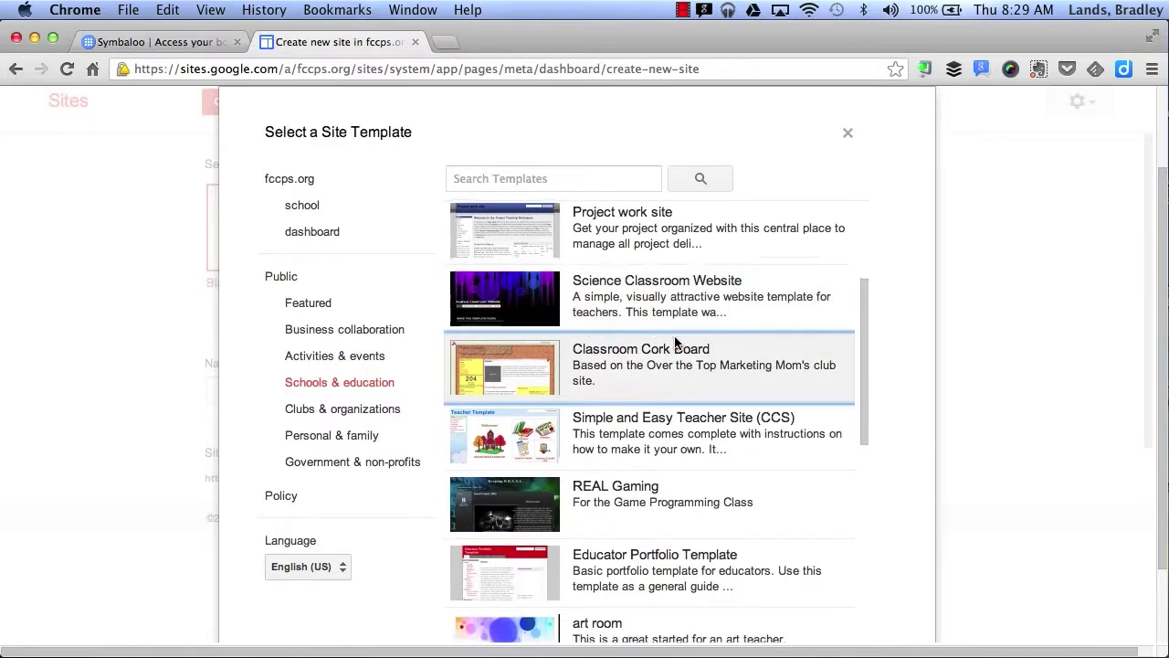
pyautogui.scroll(6, 675, 341)
pyautogui.scroll(3, 674, 341)
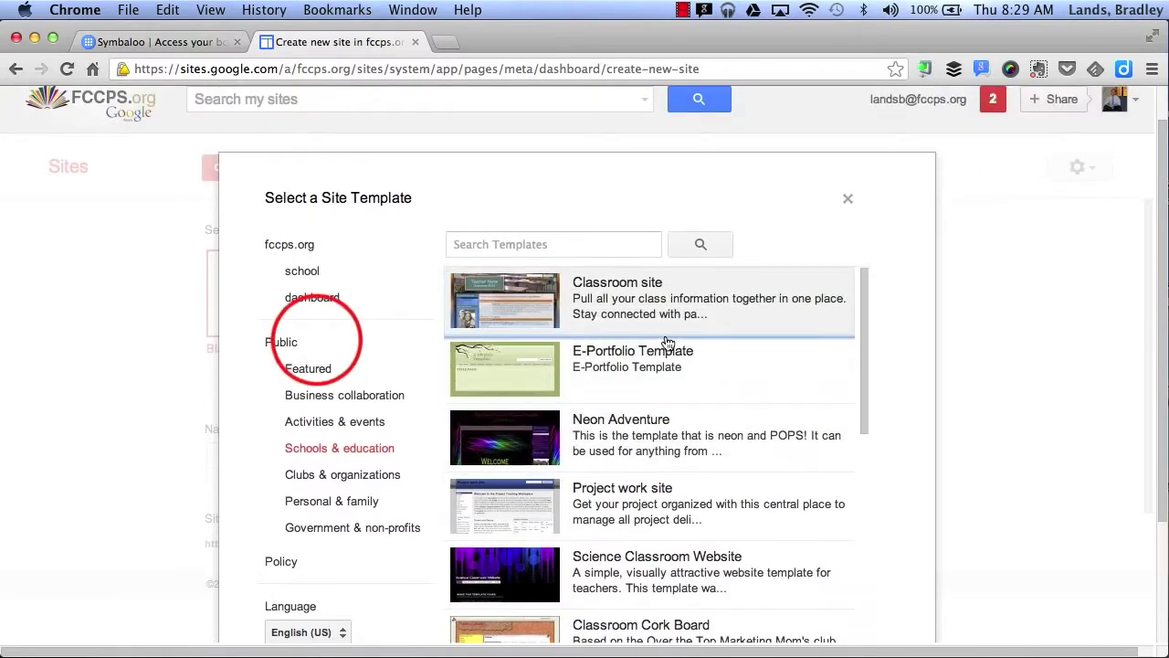
pyautogui.click(320, 340)
# Step: Search the site templates for "classroom", look through the results, and close the gallery without choosing a template
pyautogui.click(517, 232)
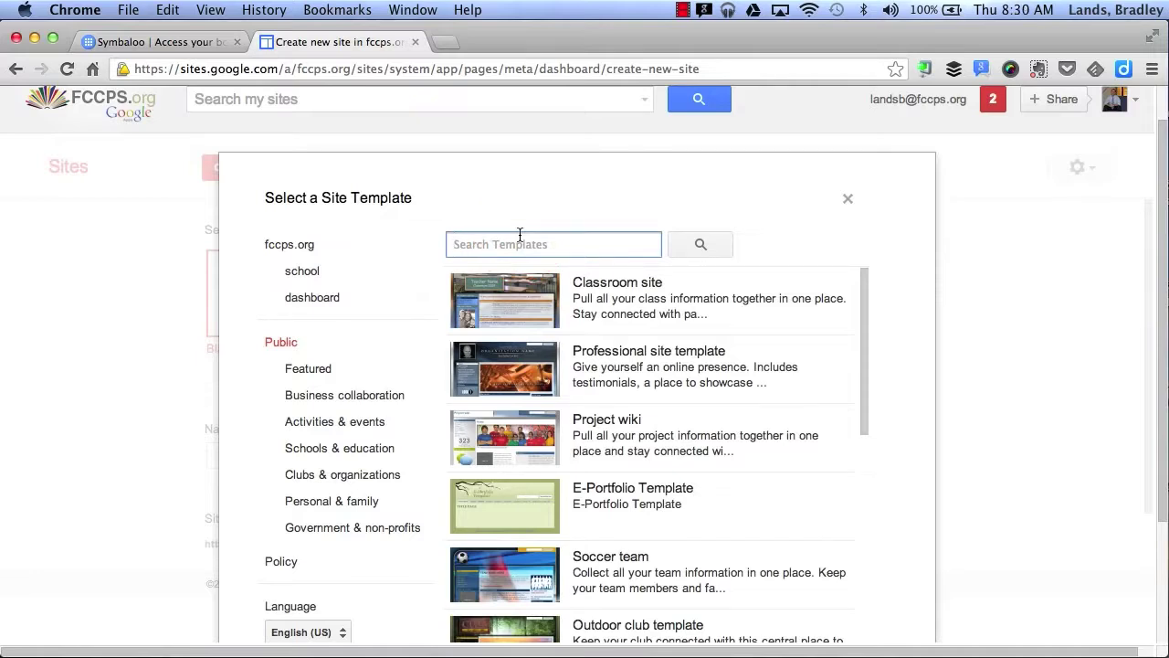
pyautogui.write('classroom')
pyautogui.press('Return')
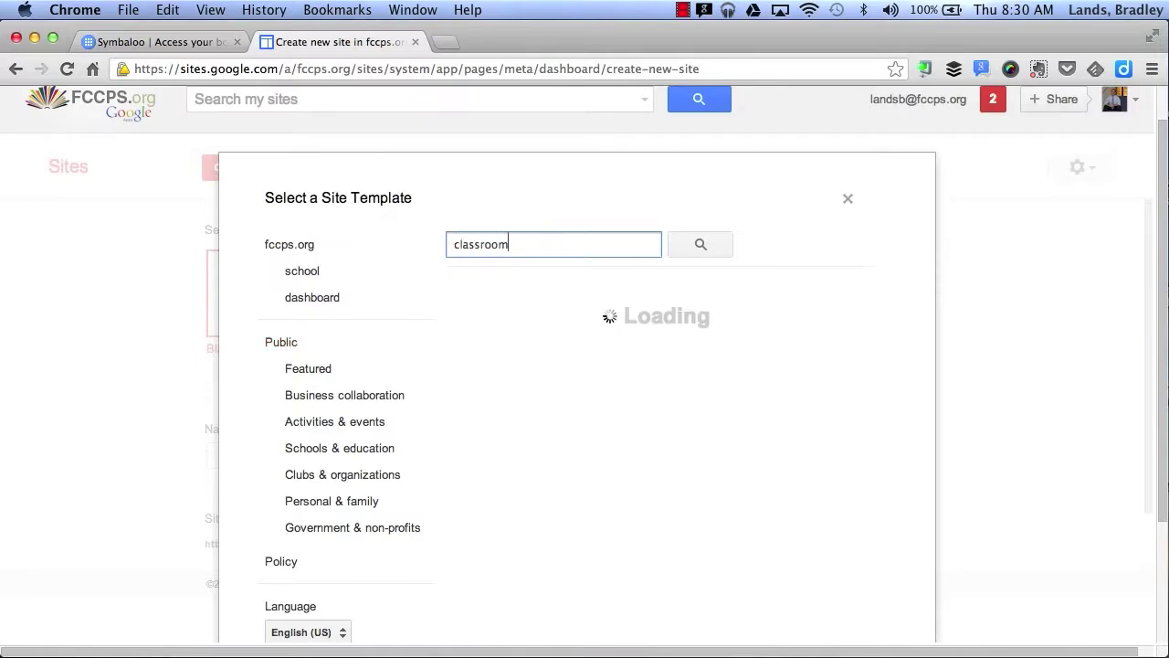
pyautogui.click(687, 338)
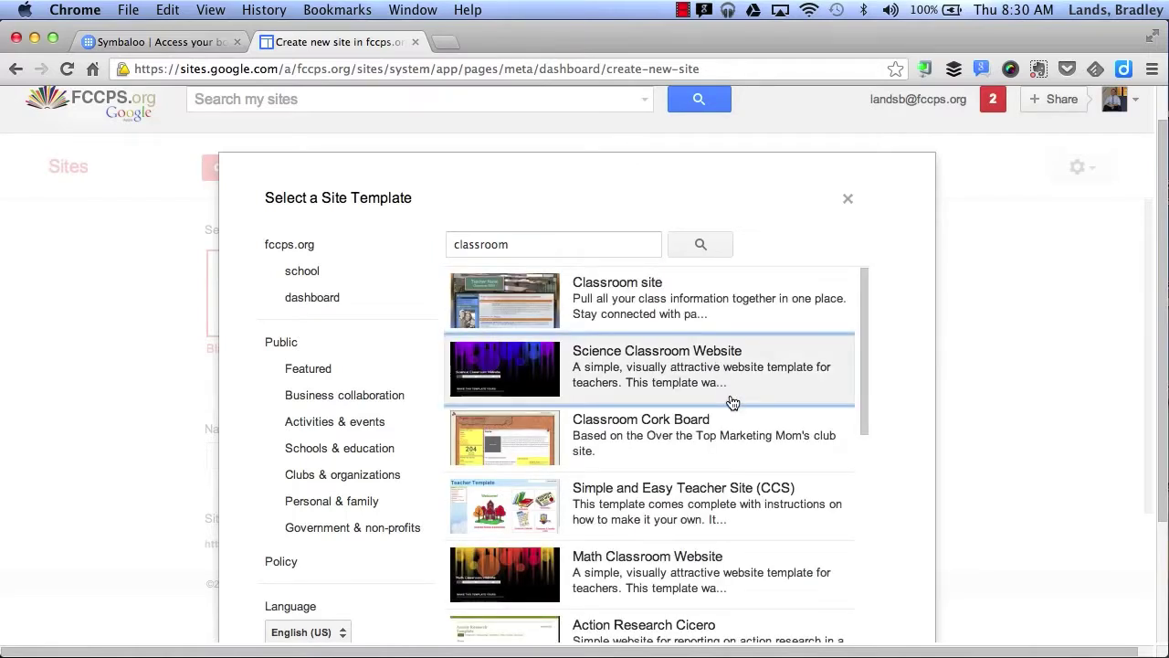
pyautogui.scroll(-5, 732, 402)
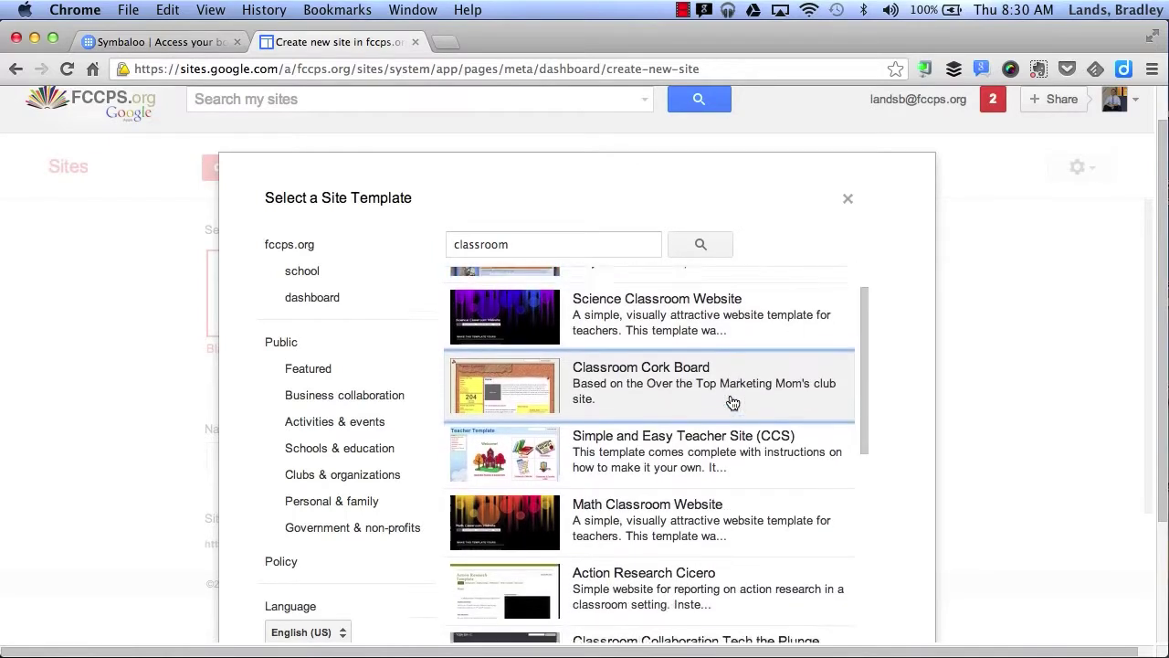
pyautogui.scroll(5, 730, 399)
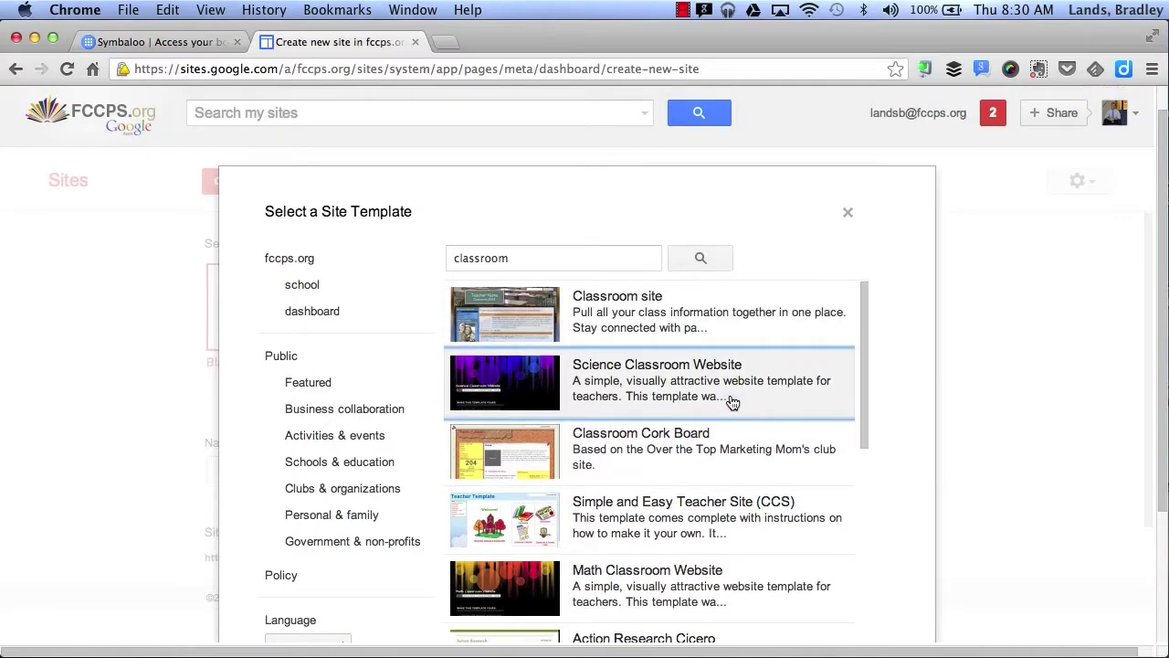
pyautogui.scroll(-4, 358, 405)
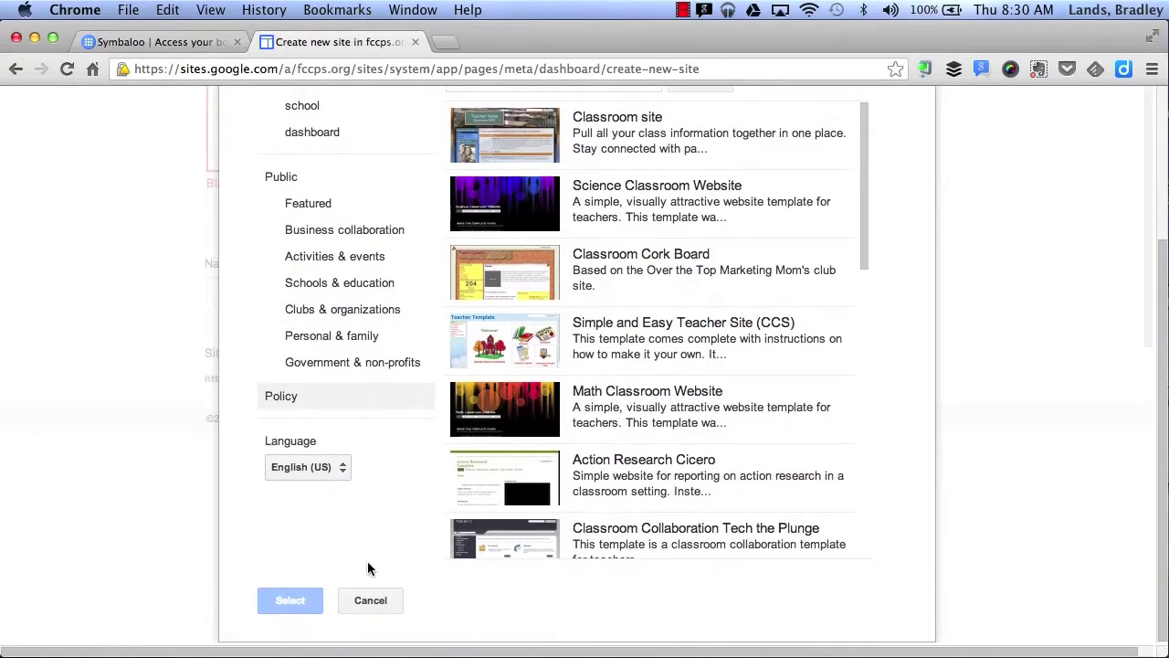
pyautogui.click(369, 599)
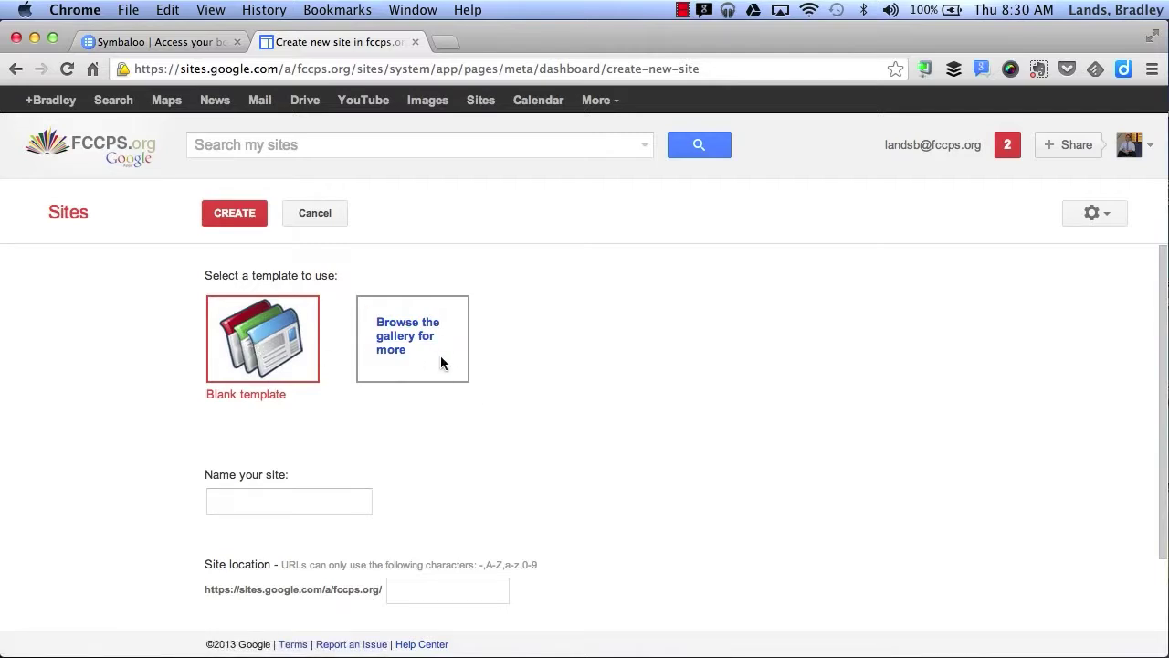
# Step: Name the new blank-template site "My Google Site"
pyautogui.scroll(-3, 440, 360)
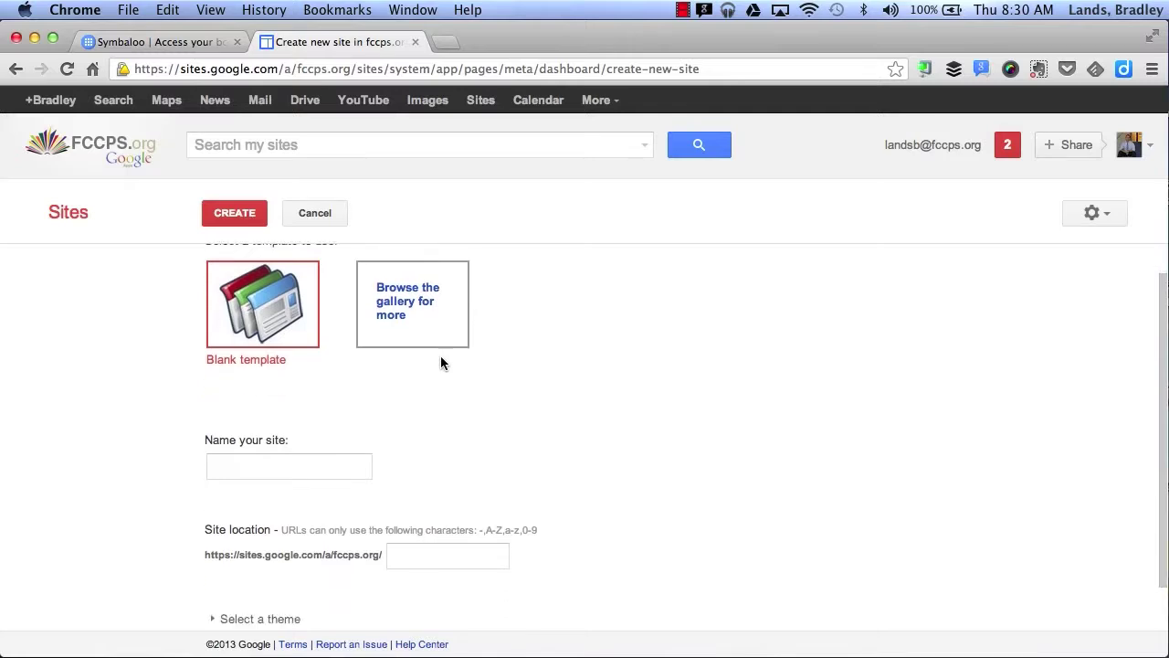
pyautogui.click(283, 412)
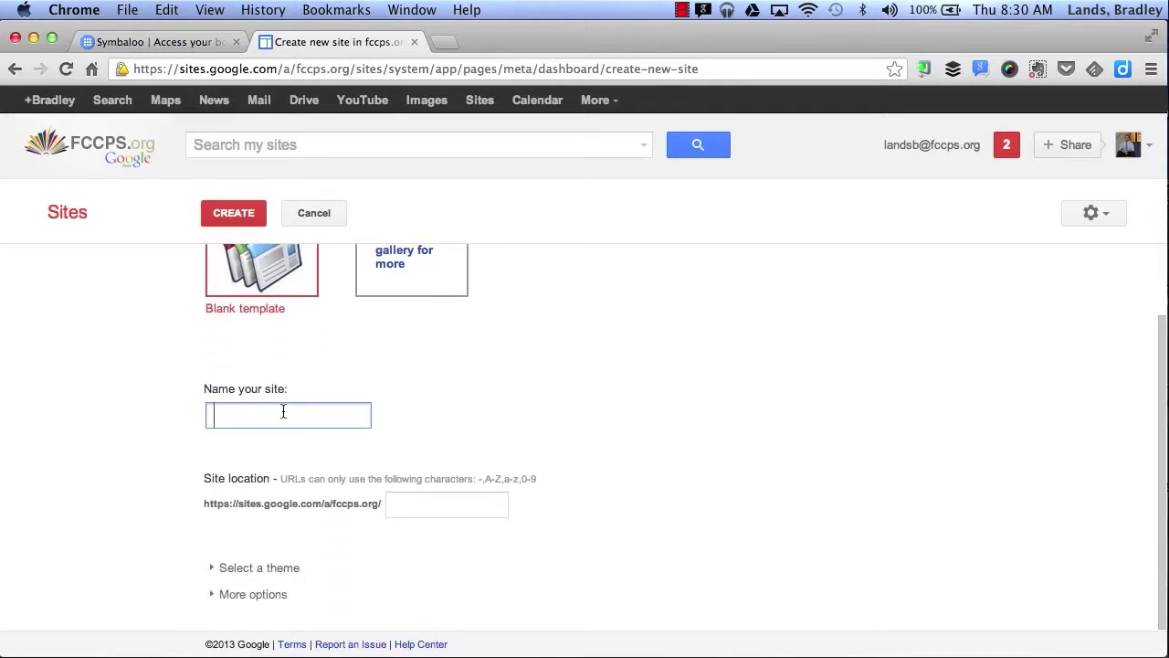
pyautogui.write('My Google Site')
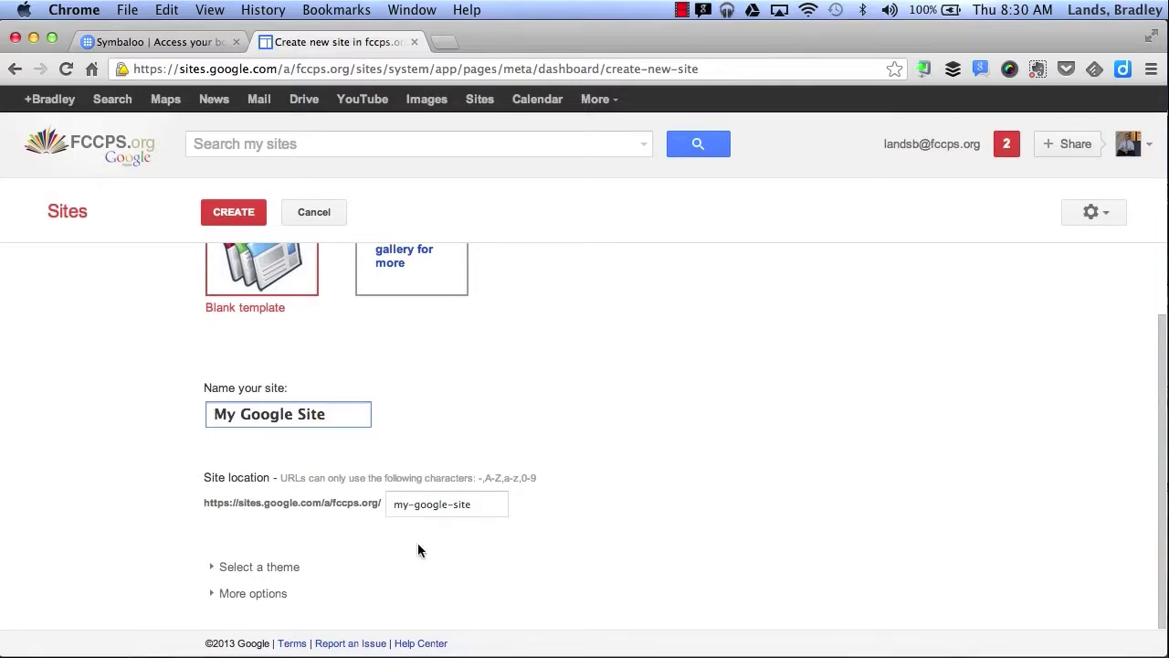
# Step: Look through the available site themes and choose the Notebook theme
pyautogui.click(211, 569)
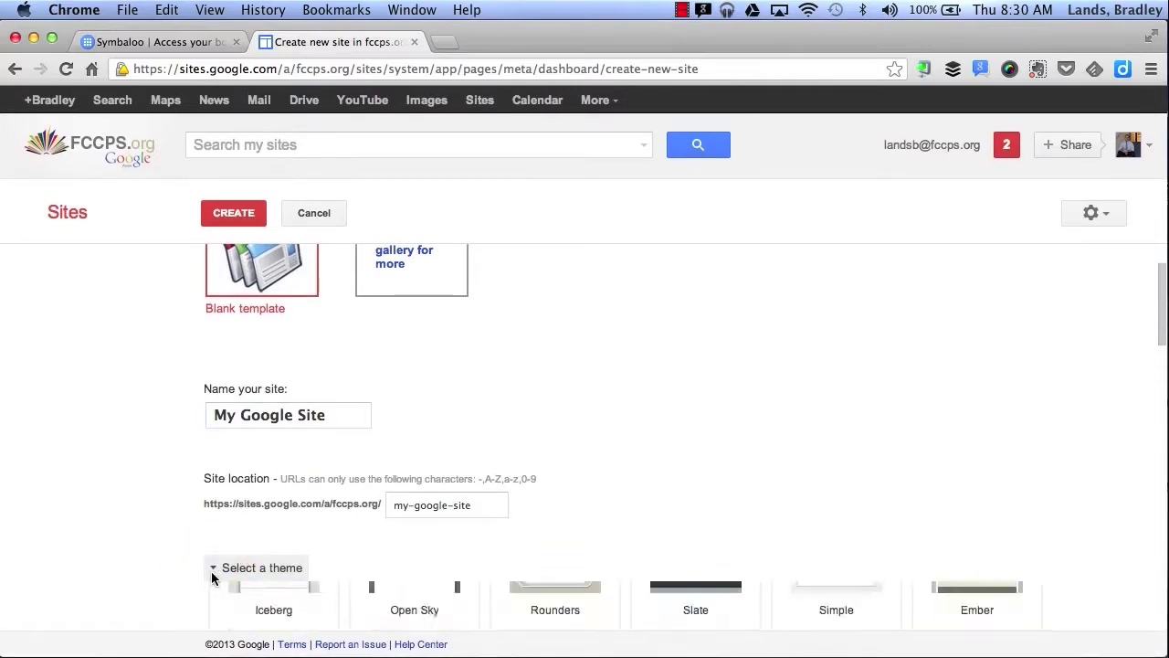
pyautogui.scroll(-5, 574, 575)
pyautogui.scroll(-5, 575, 580)
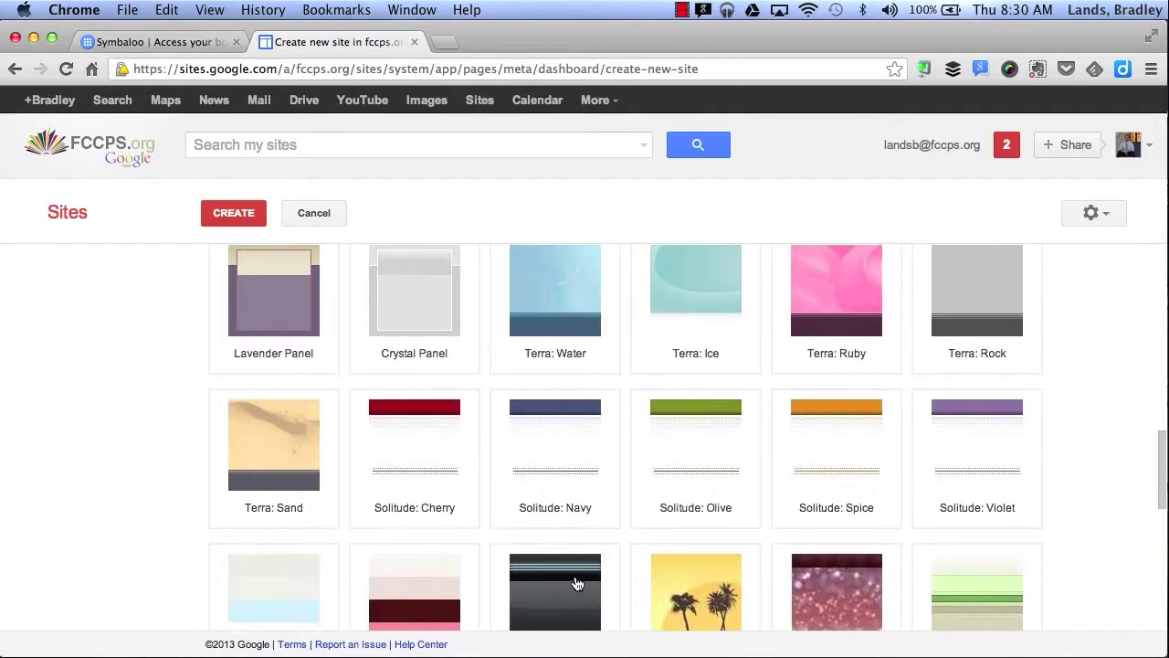
pyautogui.scroll(5, 576, 584)
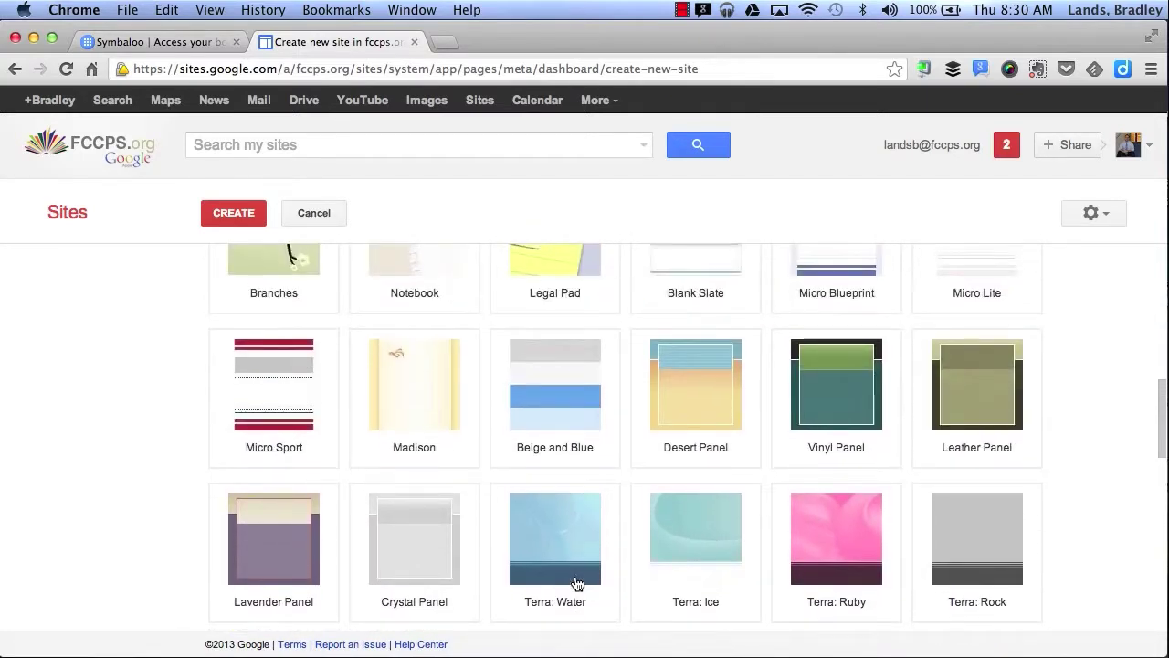
pyautogui.scroll(3, 576, 582)
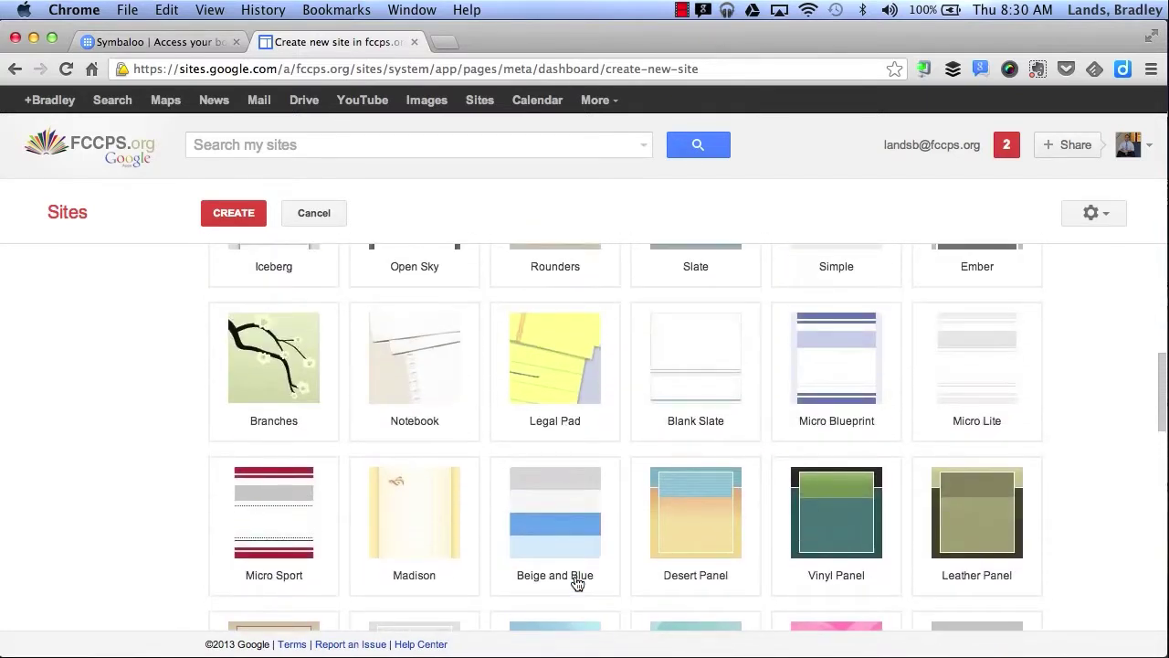
pyautogui.click(434, 377)
# Step: Show the additional site options and enter "school, education," as the site categories, leaving the description empty
pyautogui.scroll(-15, 68, 457)
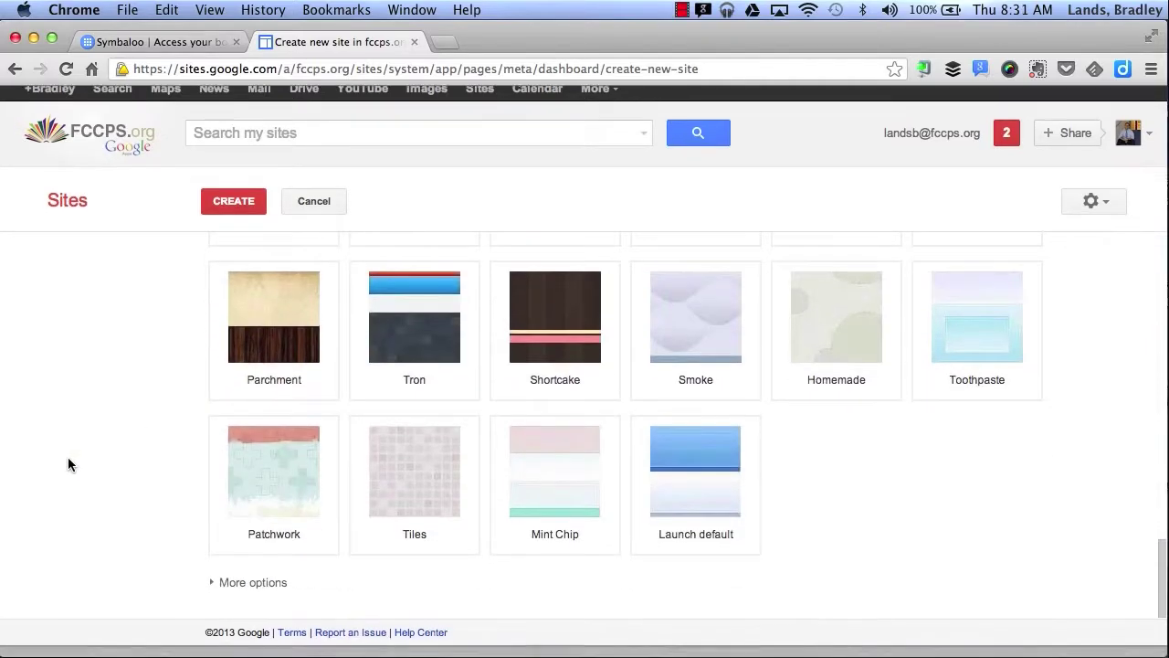
pyautogui.click(215, 596)
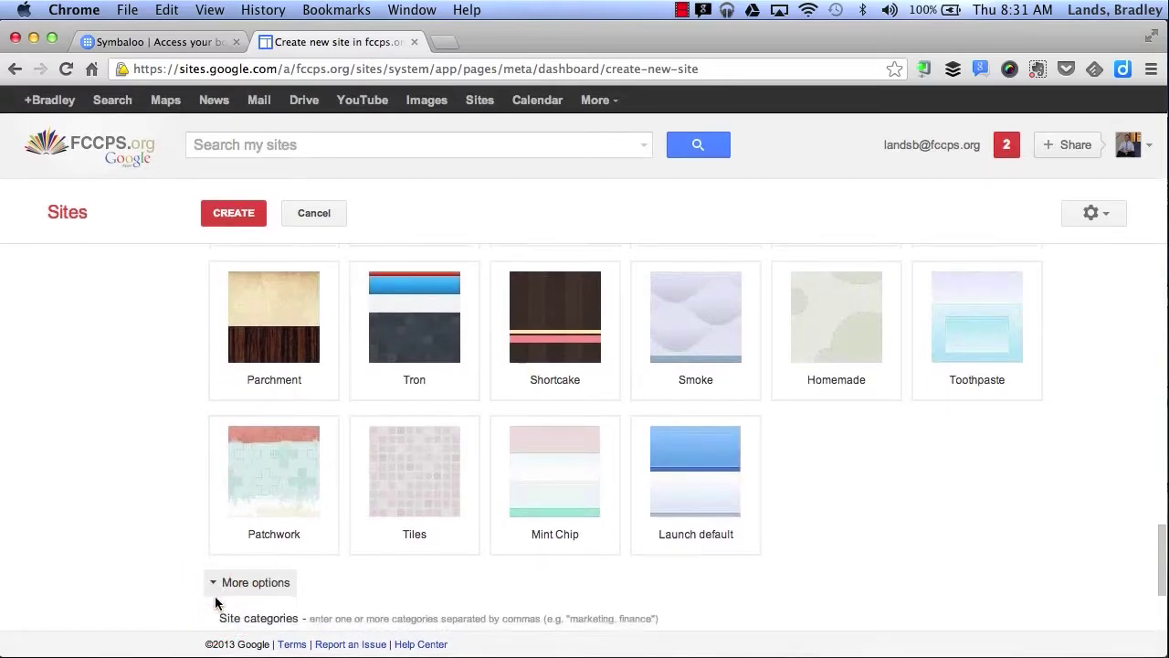
pyautogui.scroll(-4, 214, 596)
pyautogui.click(261, 464)
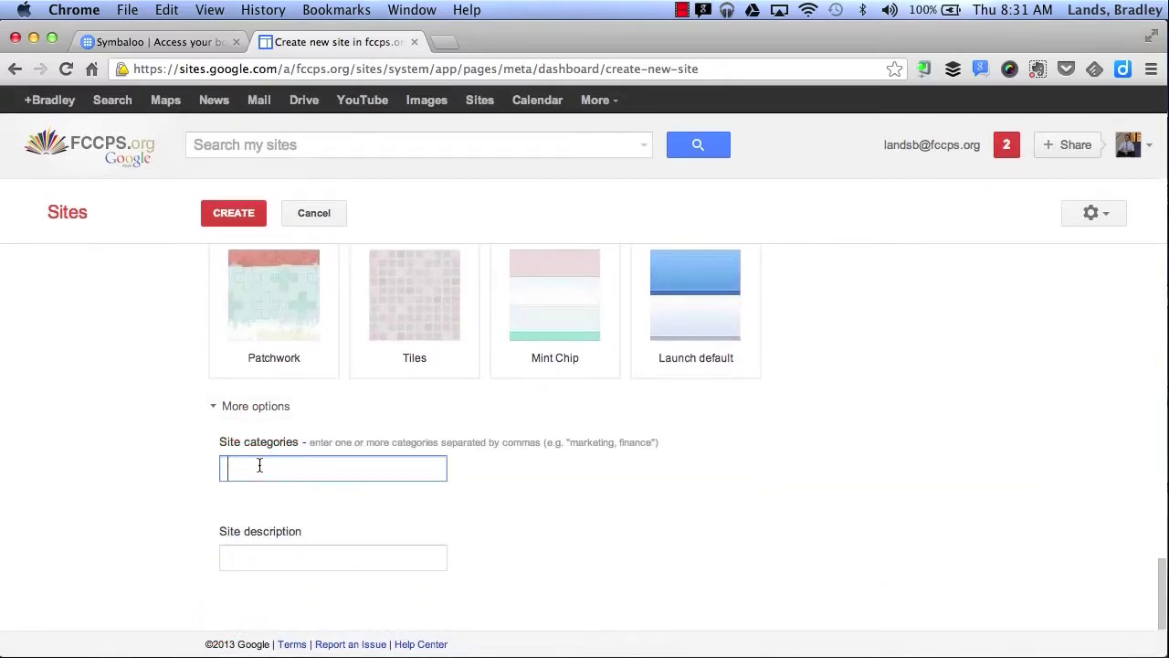
pyautogui.write('school, education,')
pyautogui.click(231, 565)
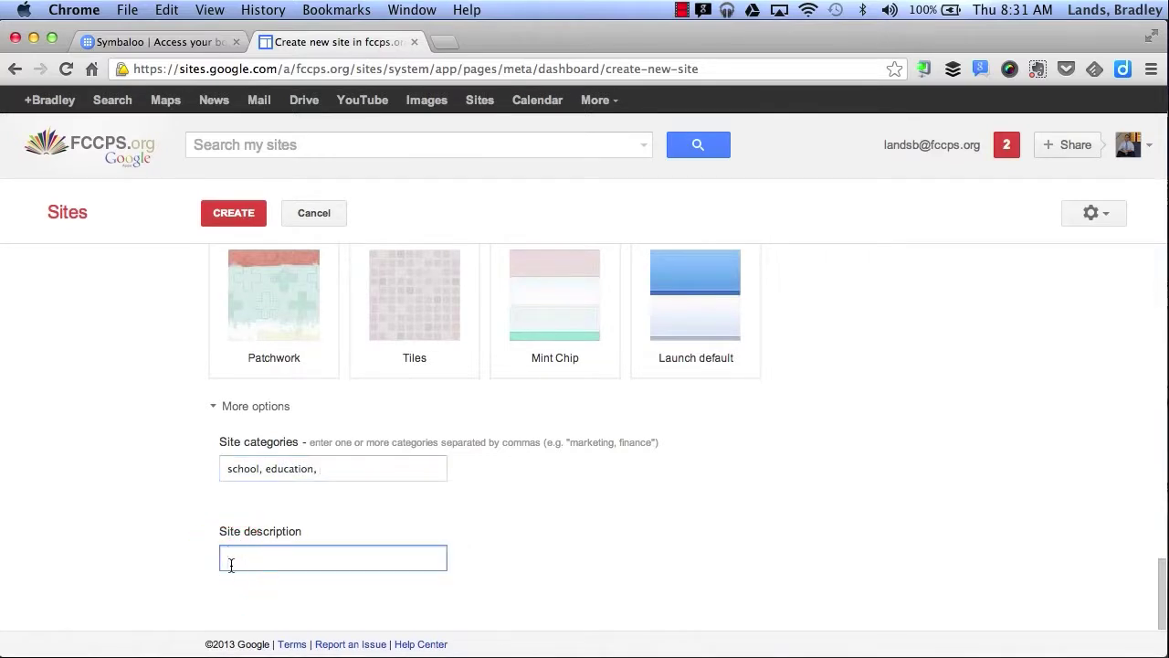
# Step: Create the site with the chosen name, theme and categories
pyautogui.scroll(10, 128, 357)
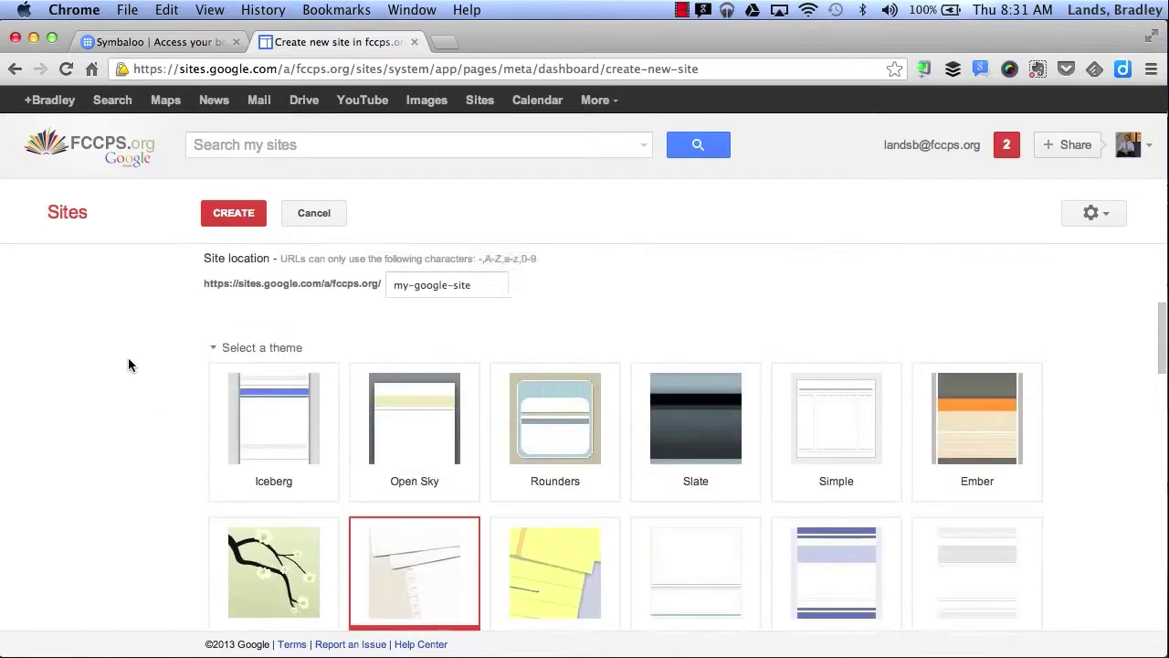
pyautogui.scroll(2, 127, 365)
pyautogui.click(244, 215)
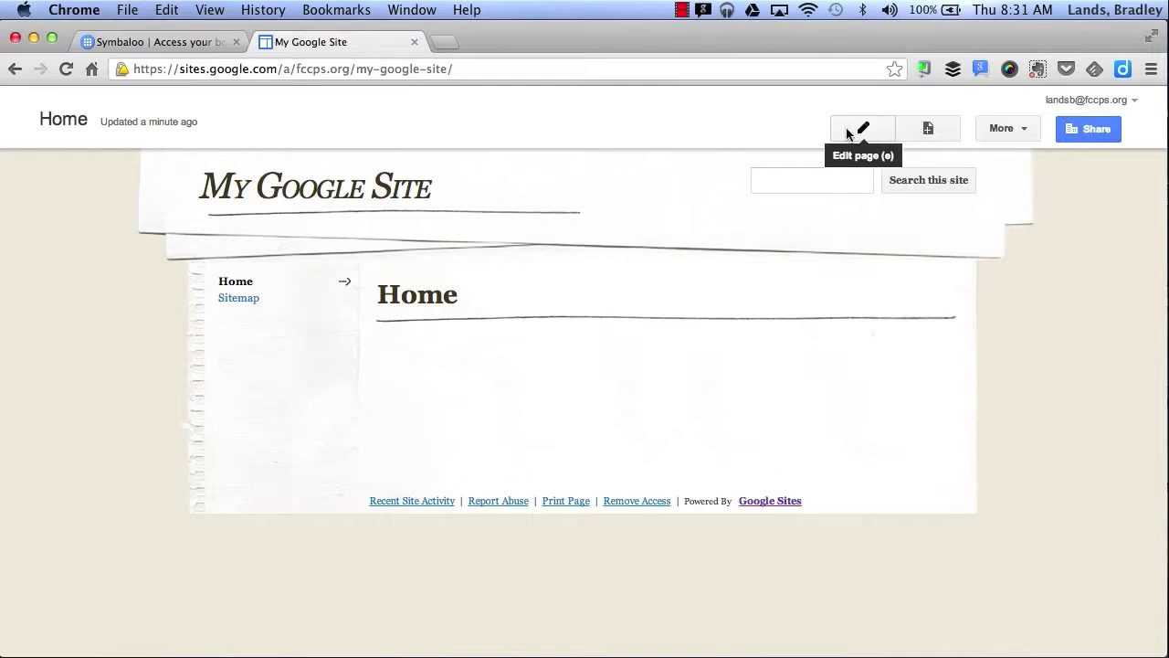
# Step: Open the Home page for editing and enter "I can type in text" as its body text
pyautogui.click(847, 134)
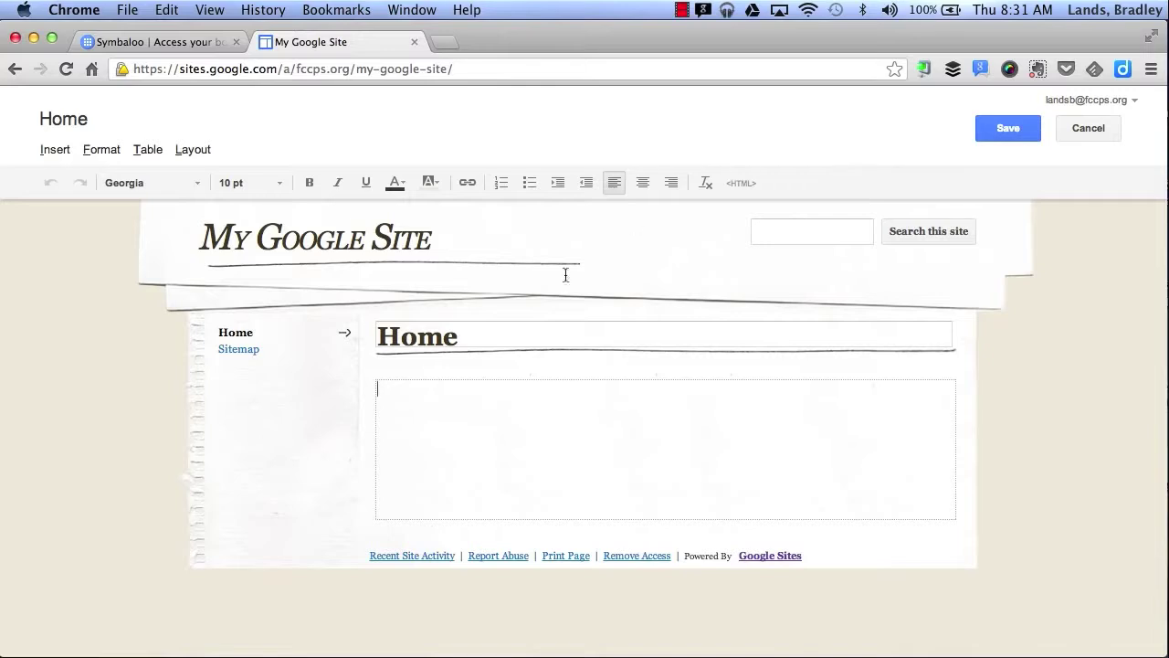
pyautogui.write('I can type in text')
# Step: Change the Home page's title to "Google Site" and save the page
pyautogui.click(420, 337)
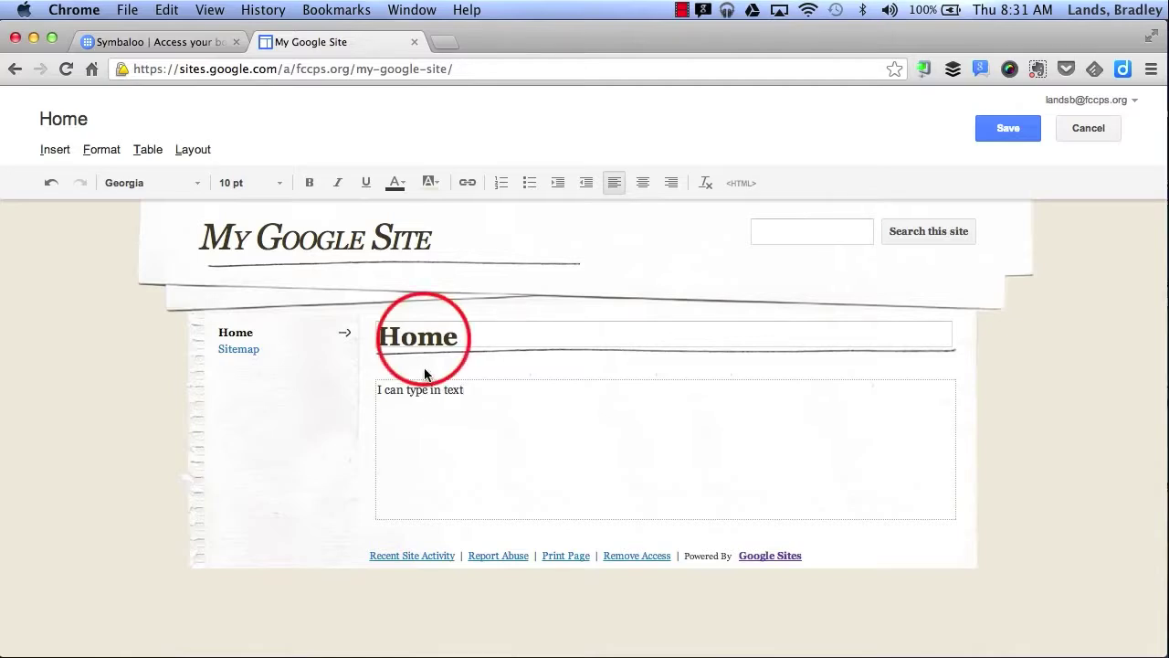
pyautogui.doubleClick(420, 337)
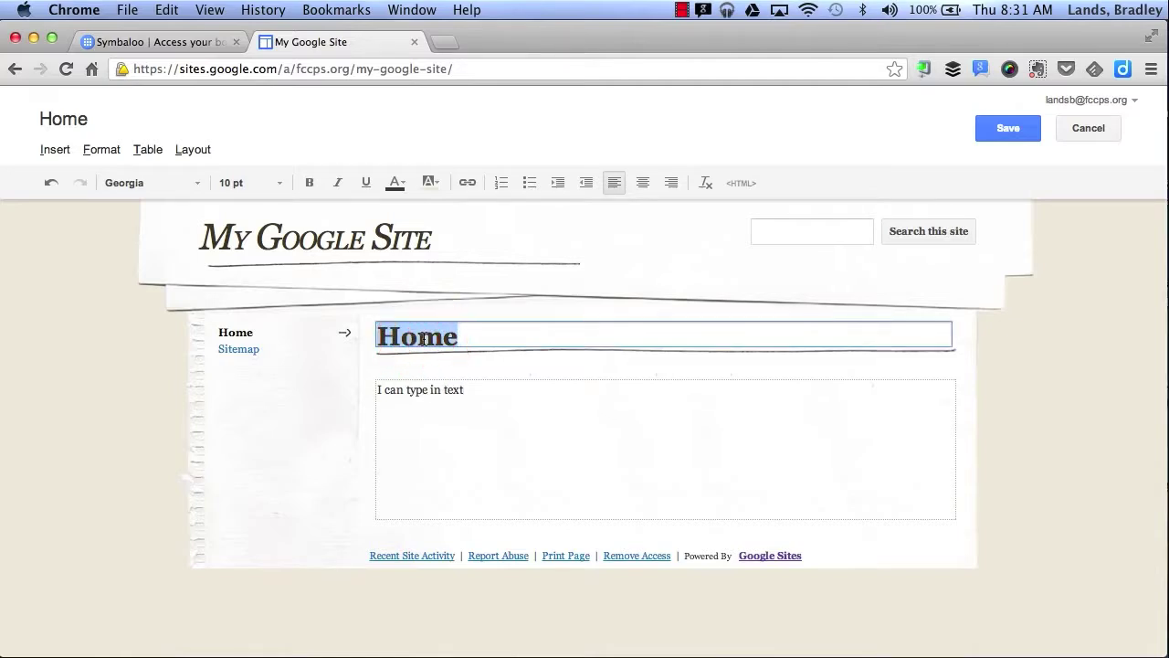
pyautogui.write('Google Site')
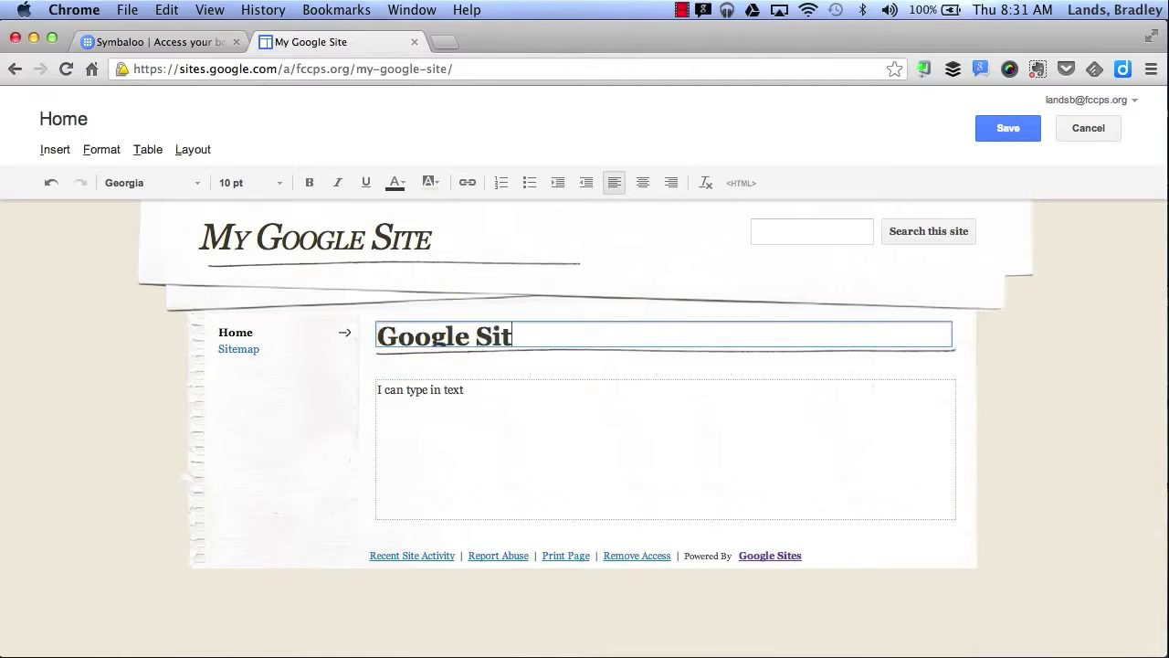
pyautogui.click(994, 133)
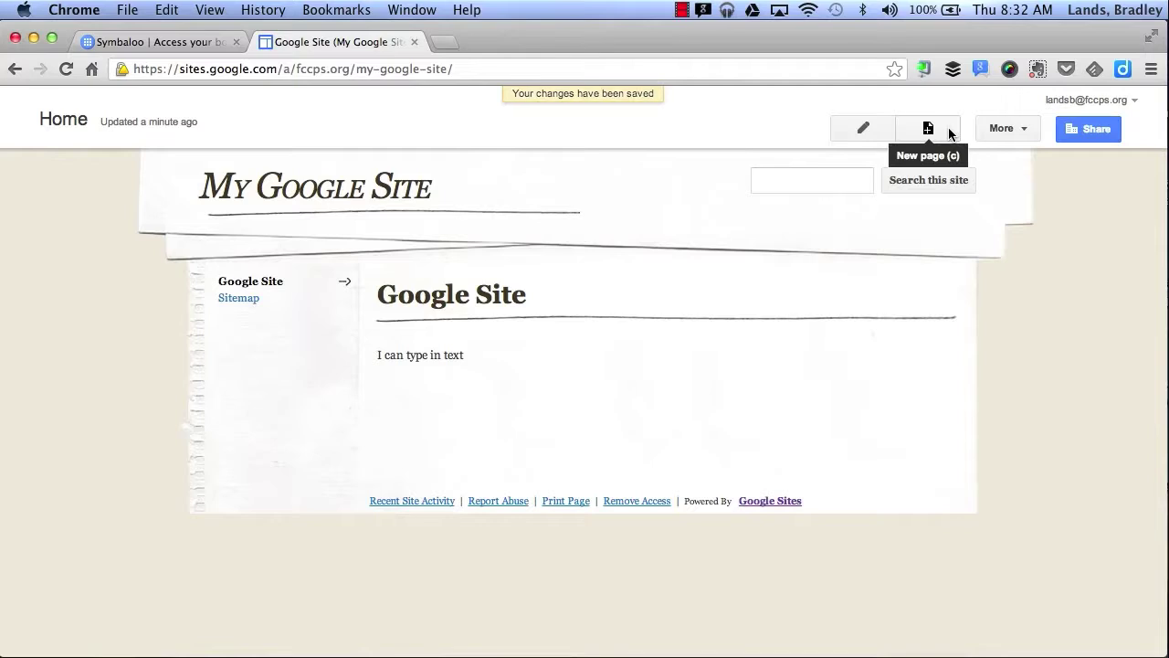
# Step: Create a new top-level page named "Directions" using the Web Page template
pyautogui.click(949, 133)
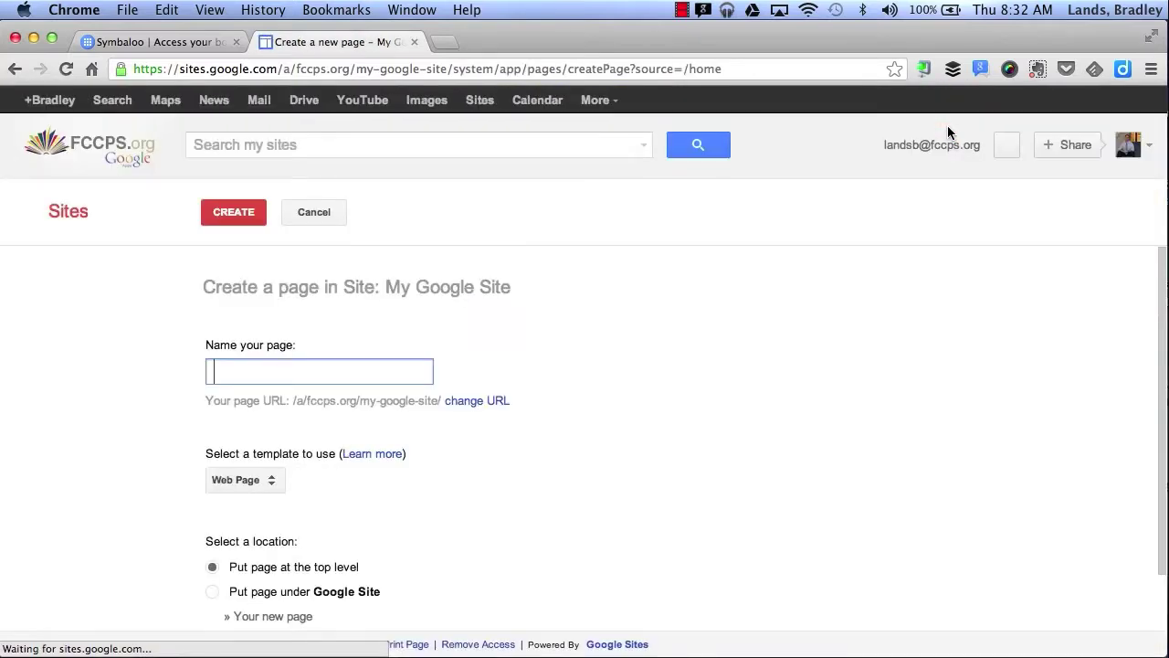
pyautogui.click(289, 366)
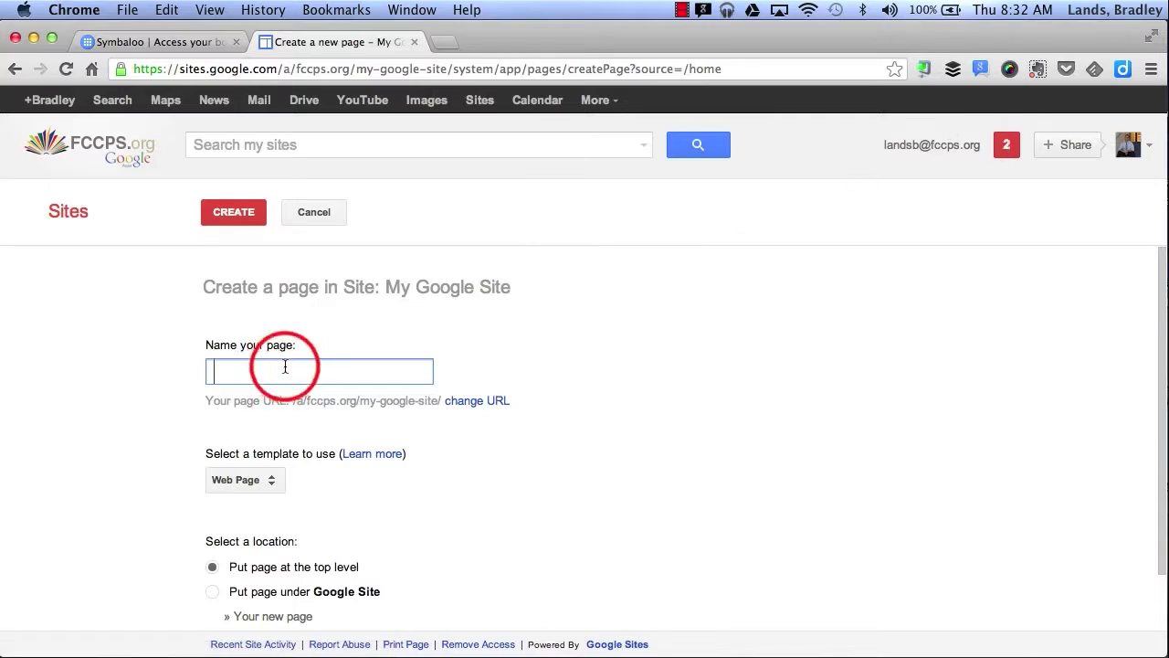
pyautogui.write('Directions')
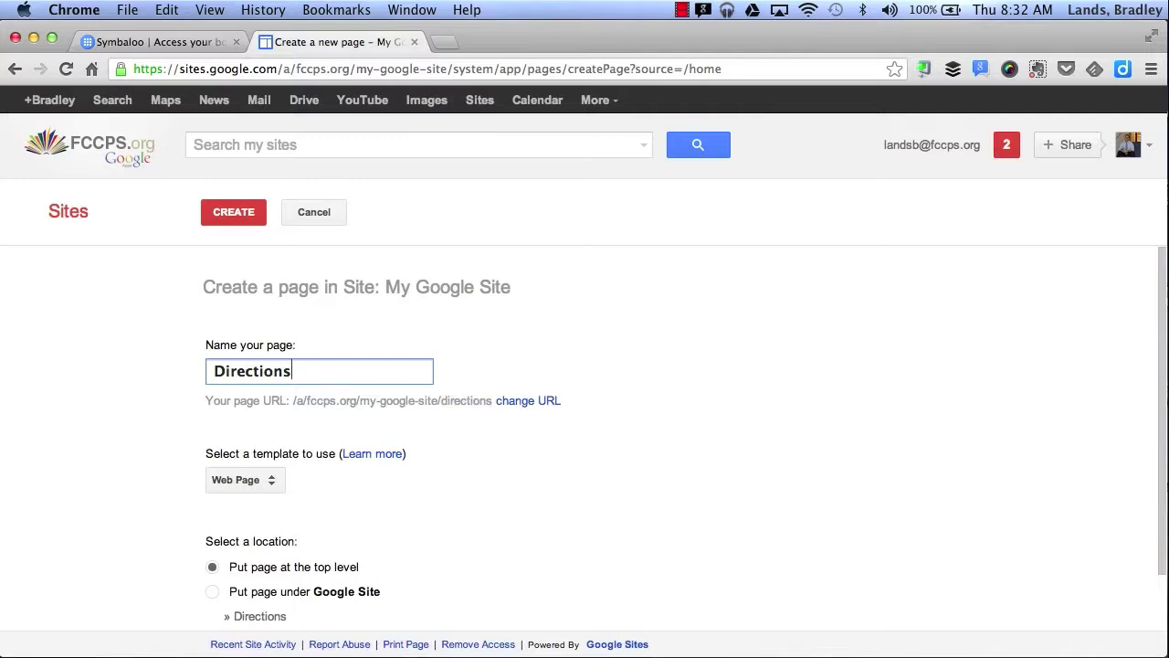
pyautogui.scroll(-2, 164, 466)
pyautogui.click(264, 428)
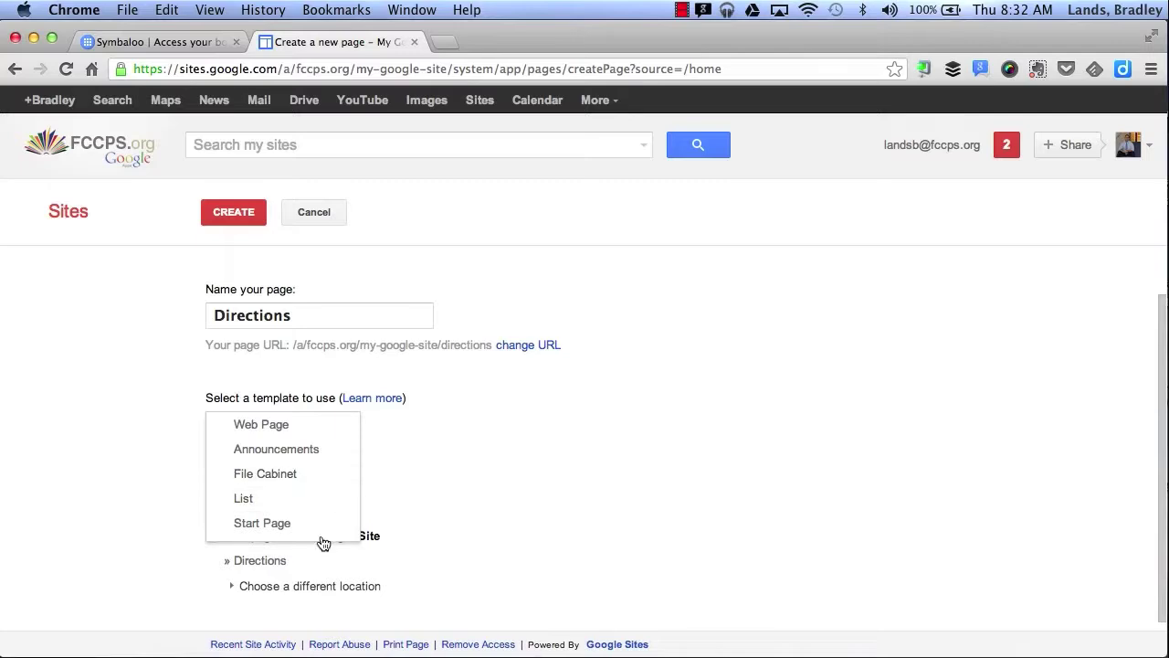
pyautogui.click(326, 425)
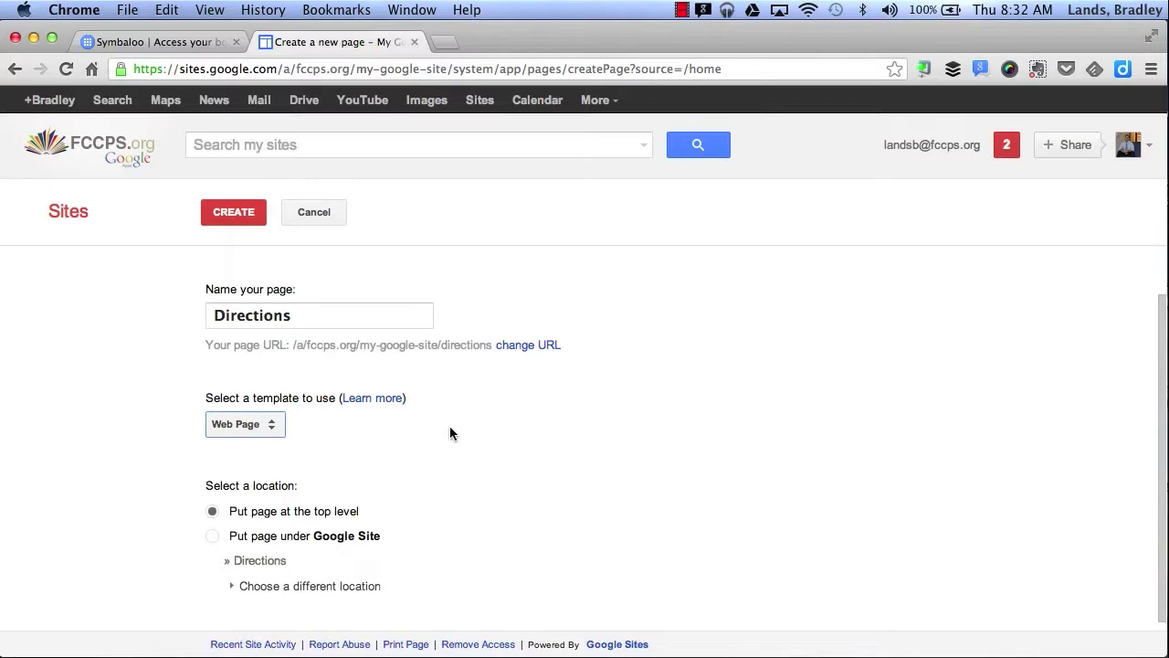
pyautogui.click(236, 209)
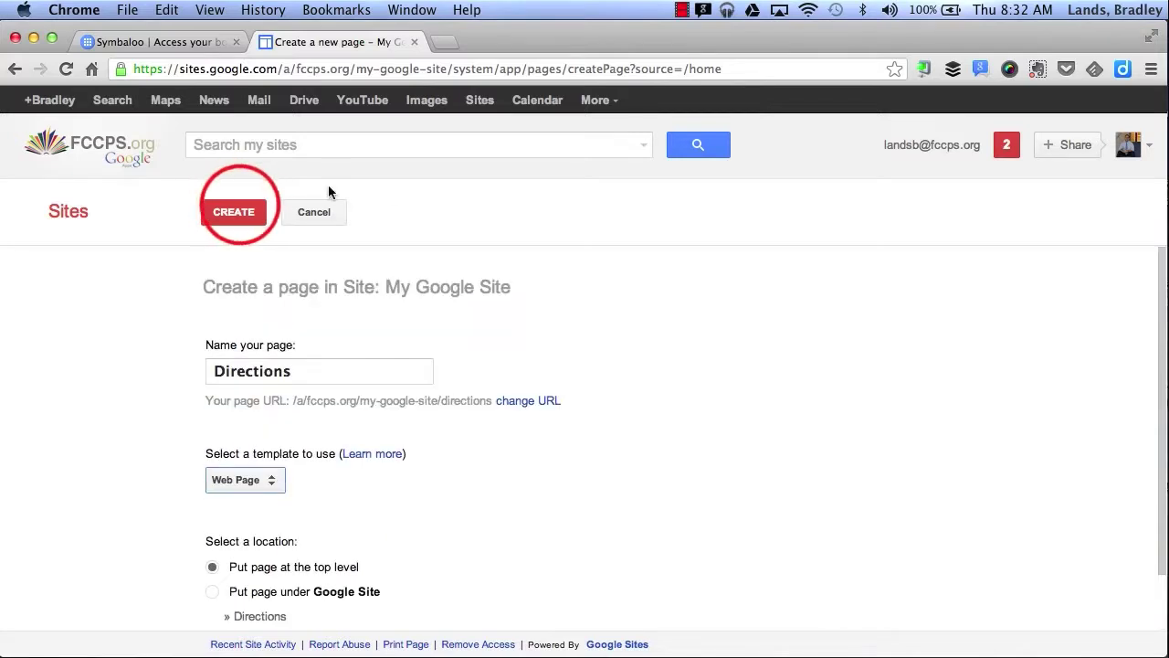
pyautogui.click(239, 209)
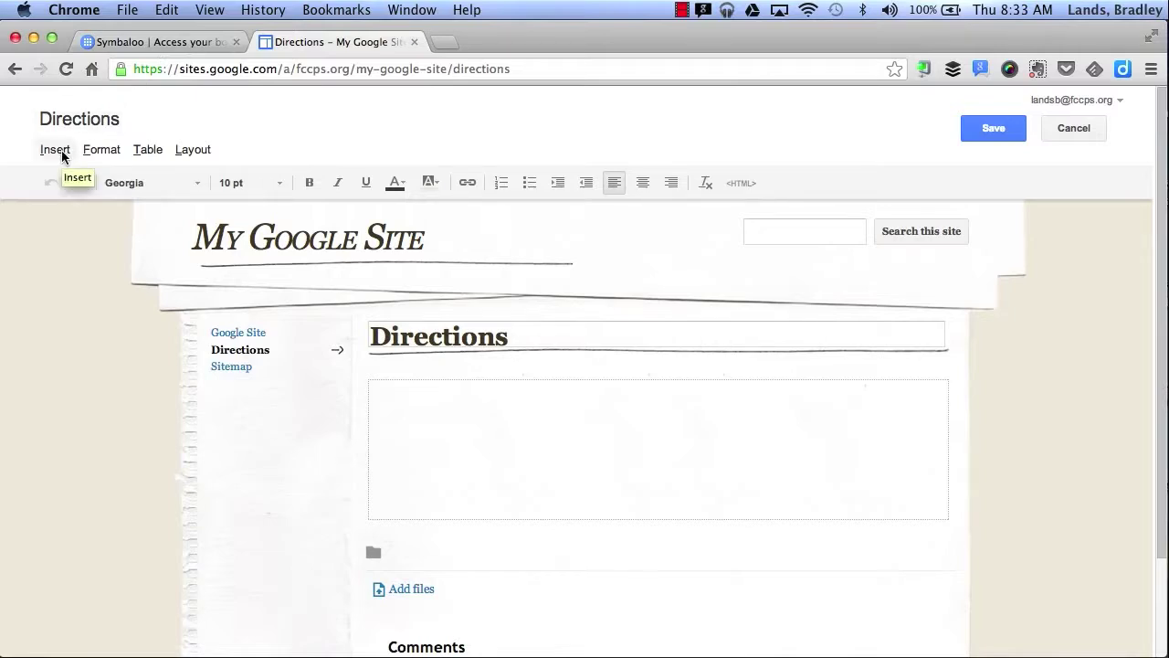
# Step: Look at the options for inserting a YouTube video and an image on the Directions page, adding neither
pyautogui.click(55, 150)
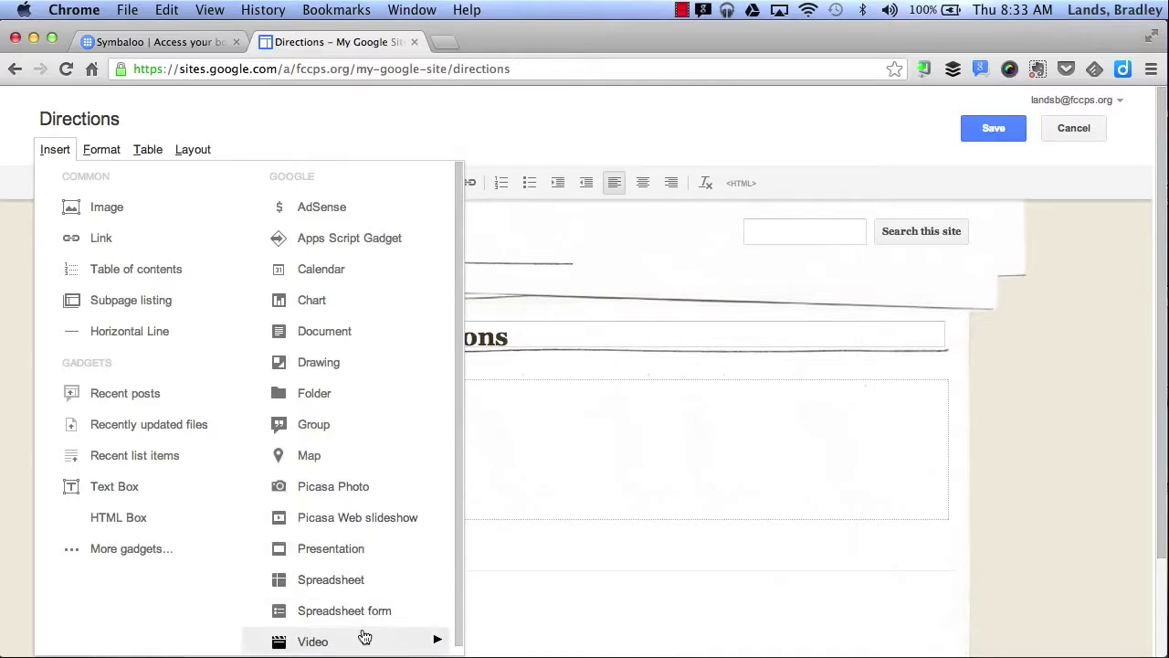
pyautogui.moveTo(365, 637)
pyautogui.click(471, 618)
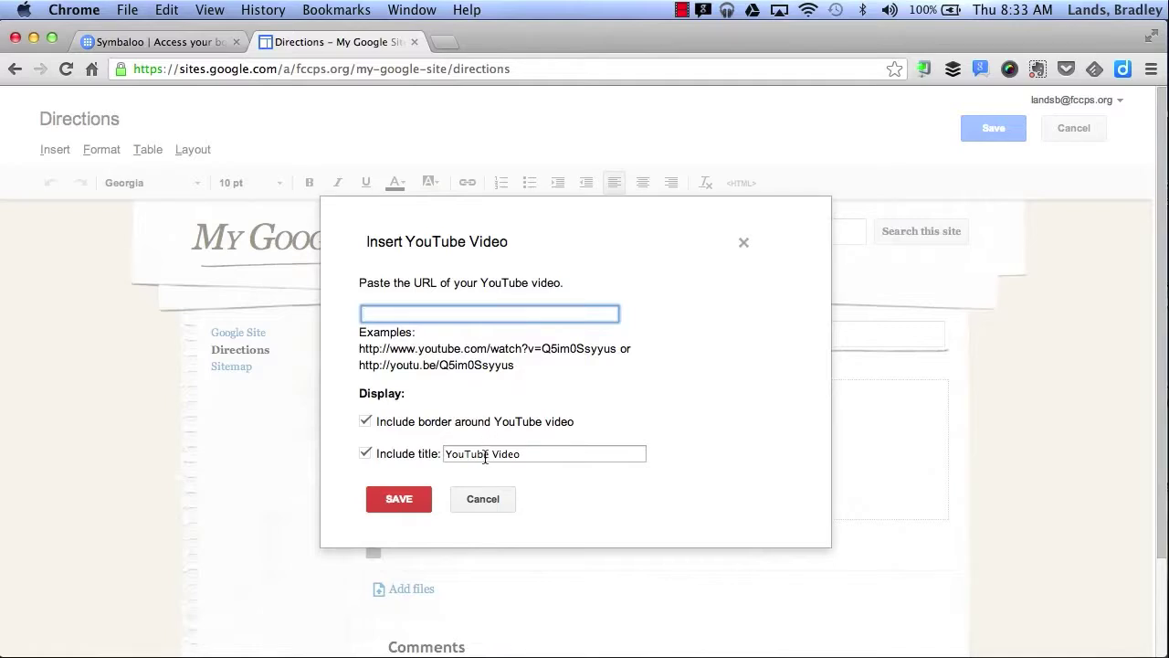
pyautogui.click(474, 499)
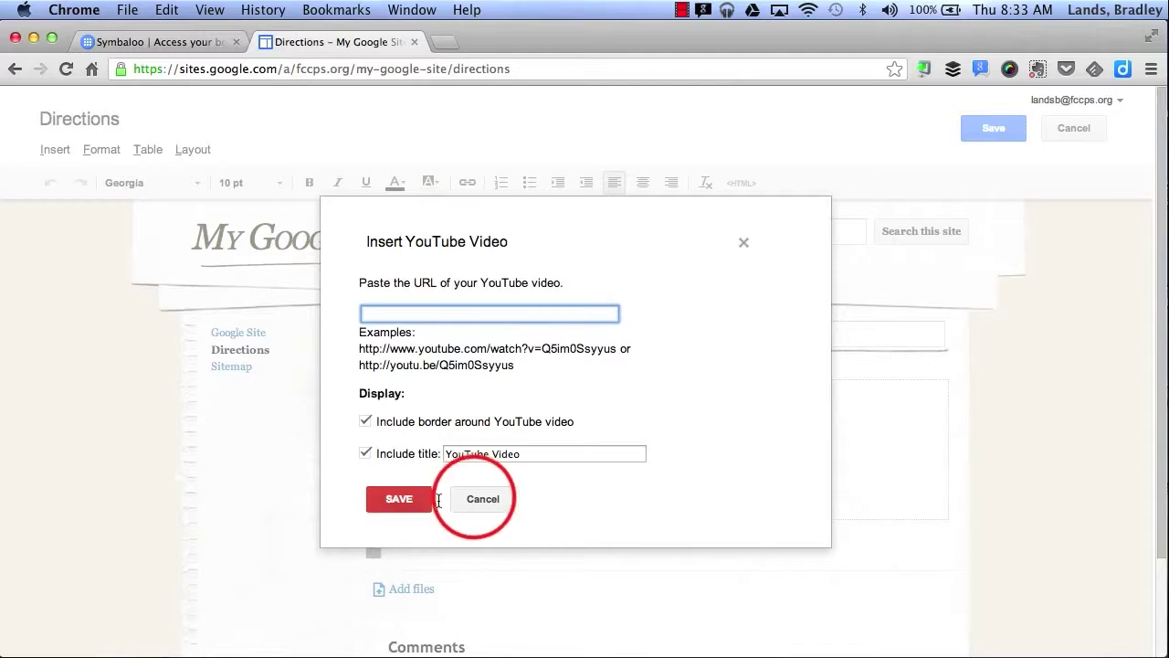
pyautogui.click(56, 152)
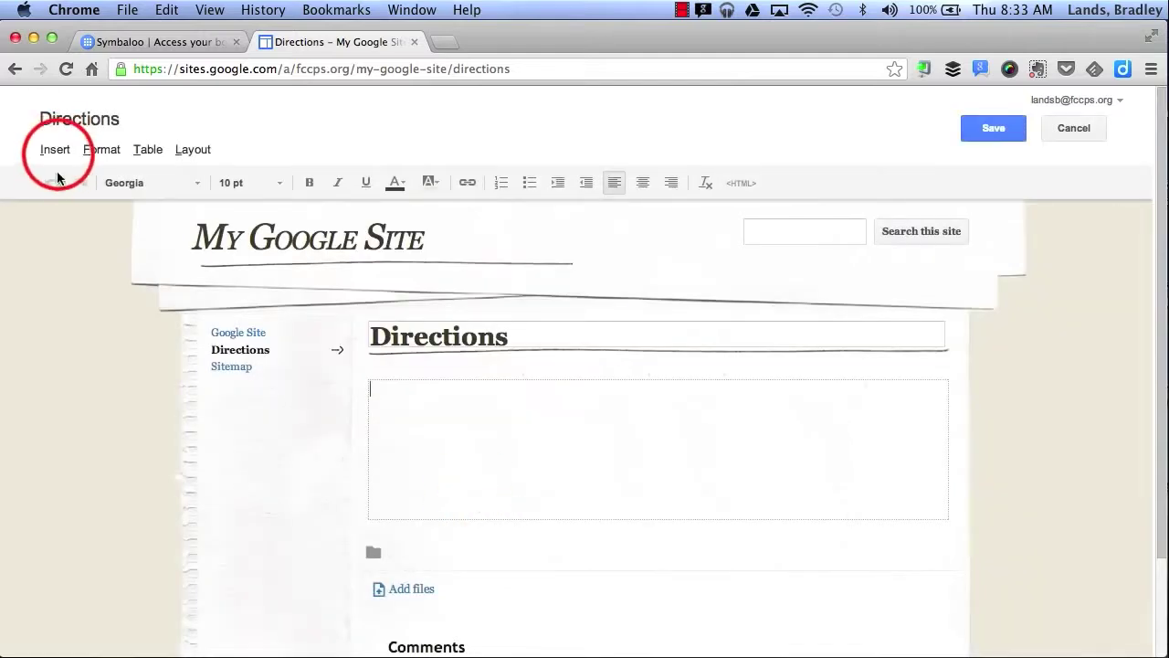
pyautogui.click(123, 207)
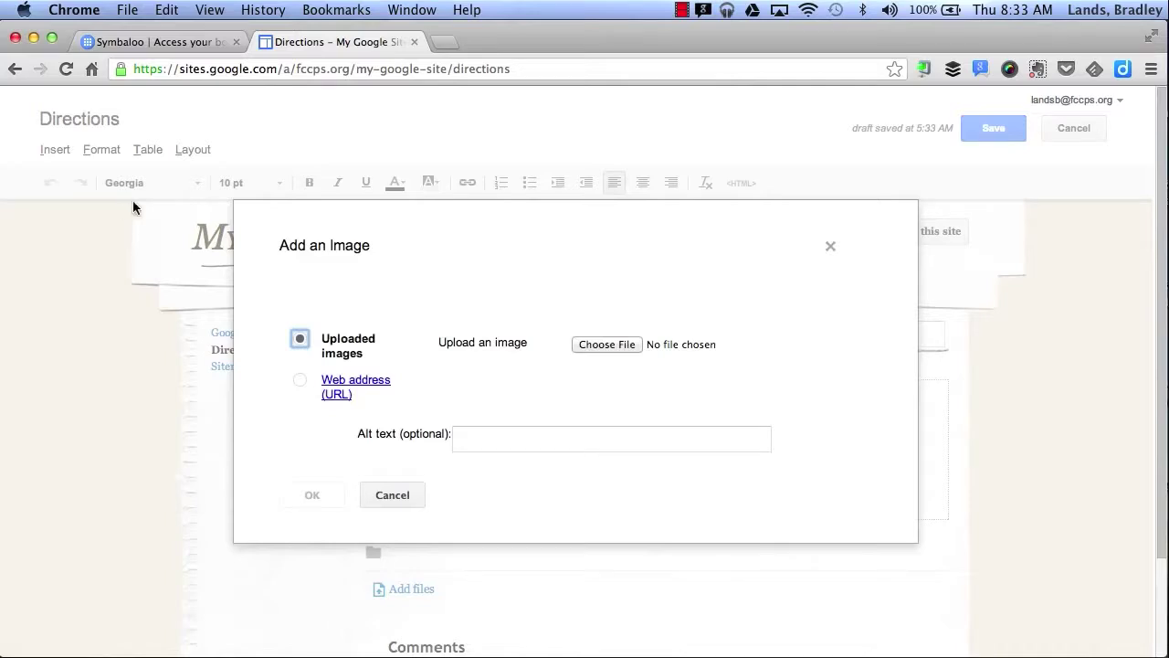
pyautogui.click(393, 494)
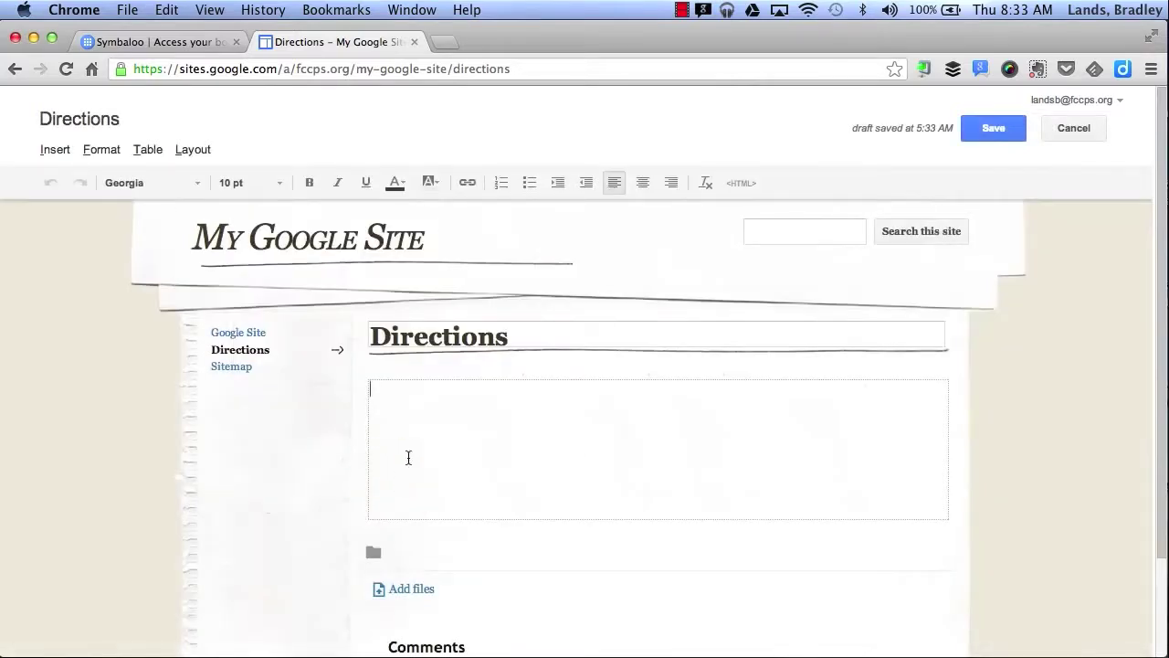
# Step: Save the Directions page and view its page settings without changing them
pyautogui.click(993, 129)
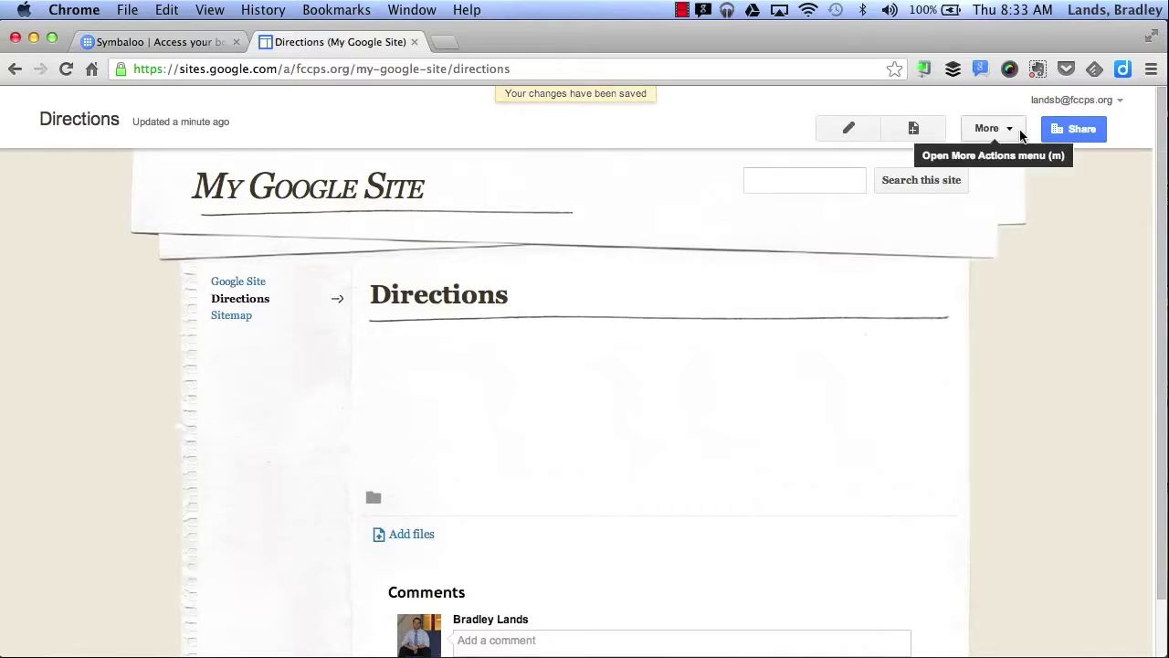
pyautogui.click(1020, 135)
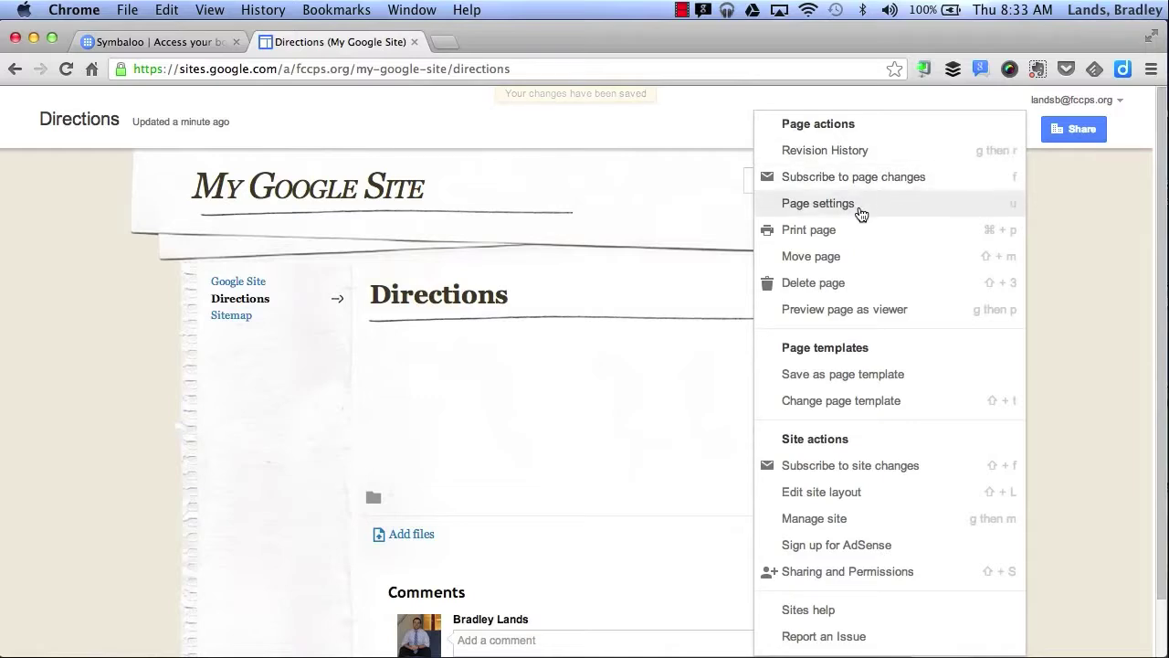
pyautogui.click(860, 212)
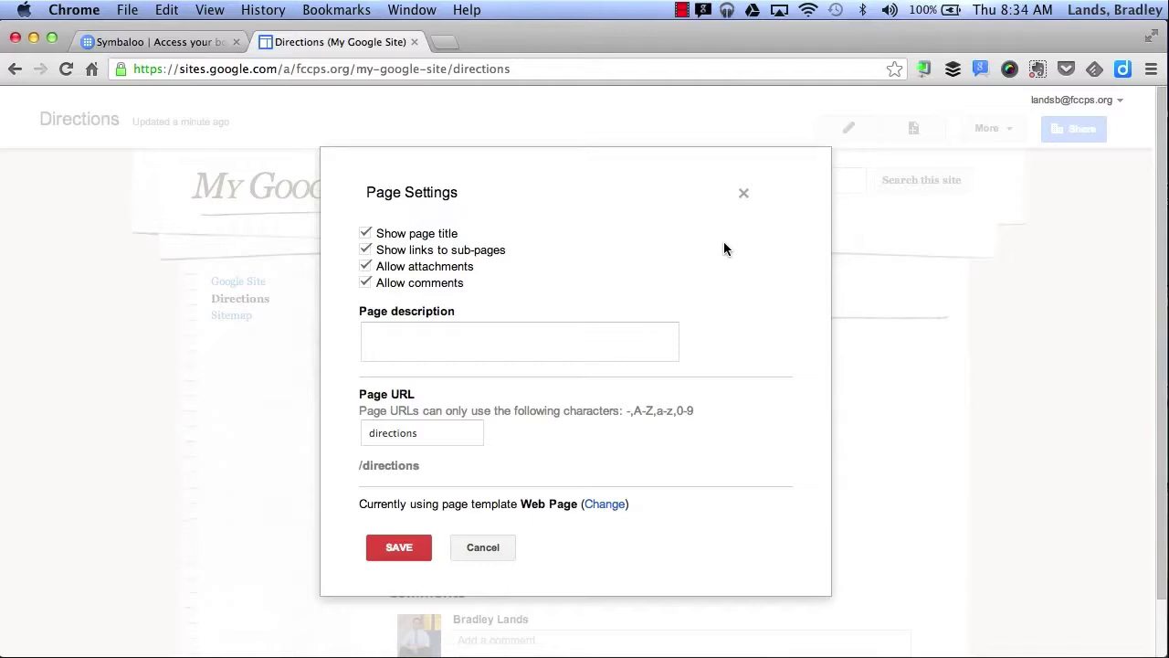
pyautogui.click(483, 548)
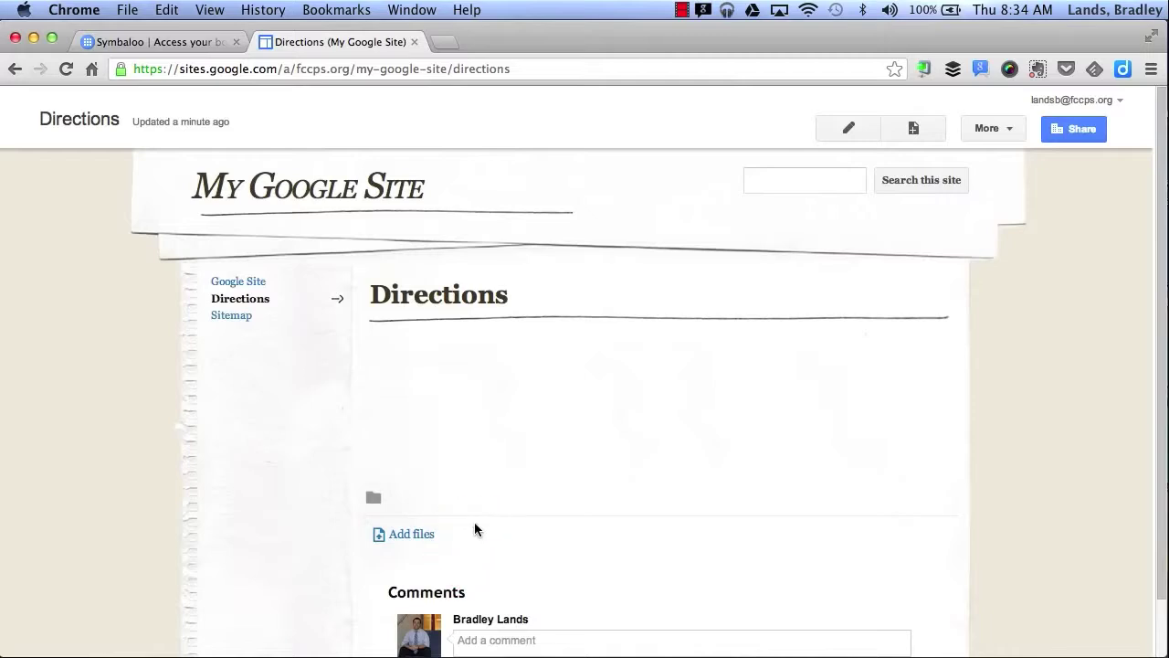
# Step: Add horizontal navigation to the site layout and finish editing the layout
pyautogui.click(984, 132)
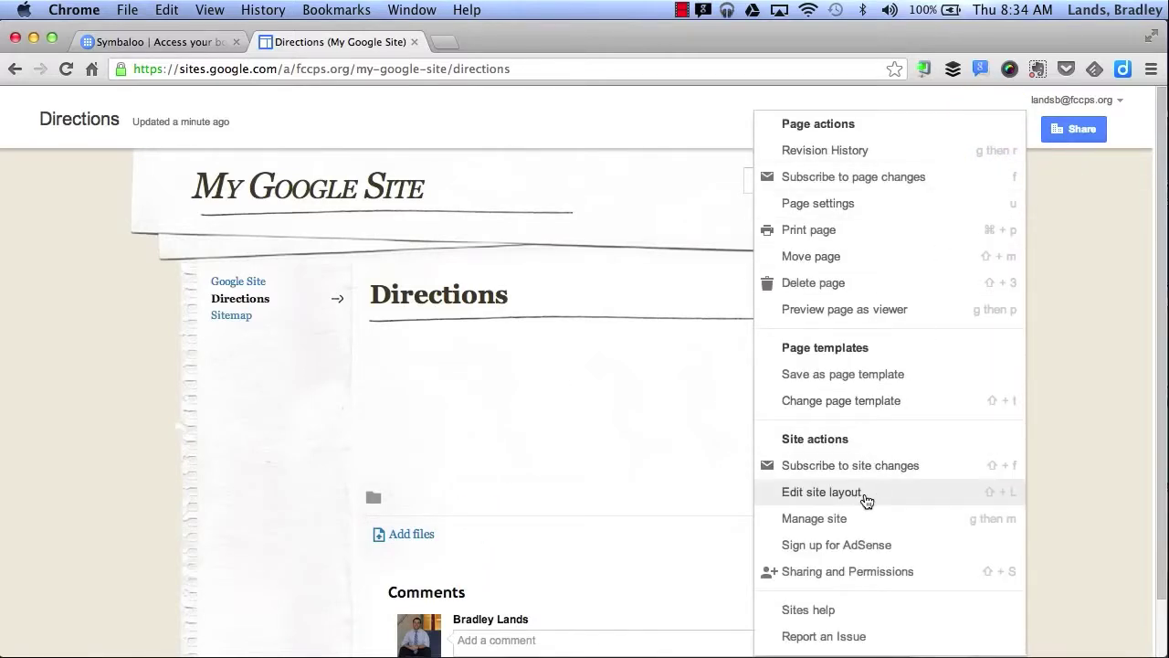
pyautogui.click(865, 498)
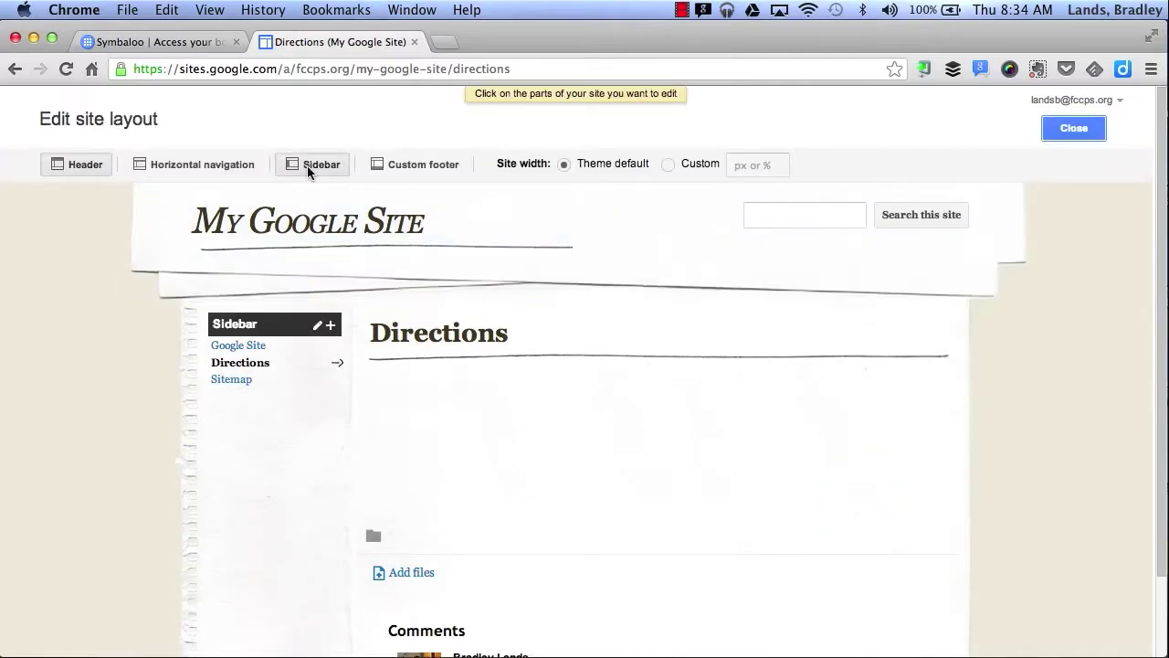
pyautogui.click(205, 167)
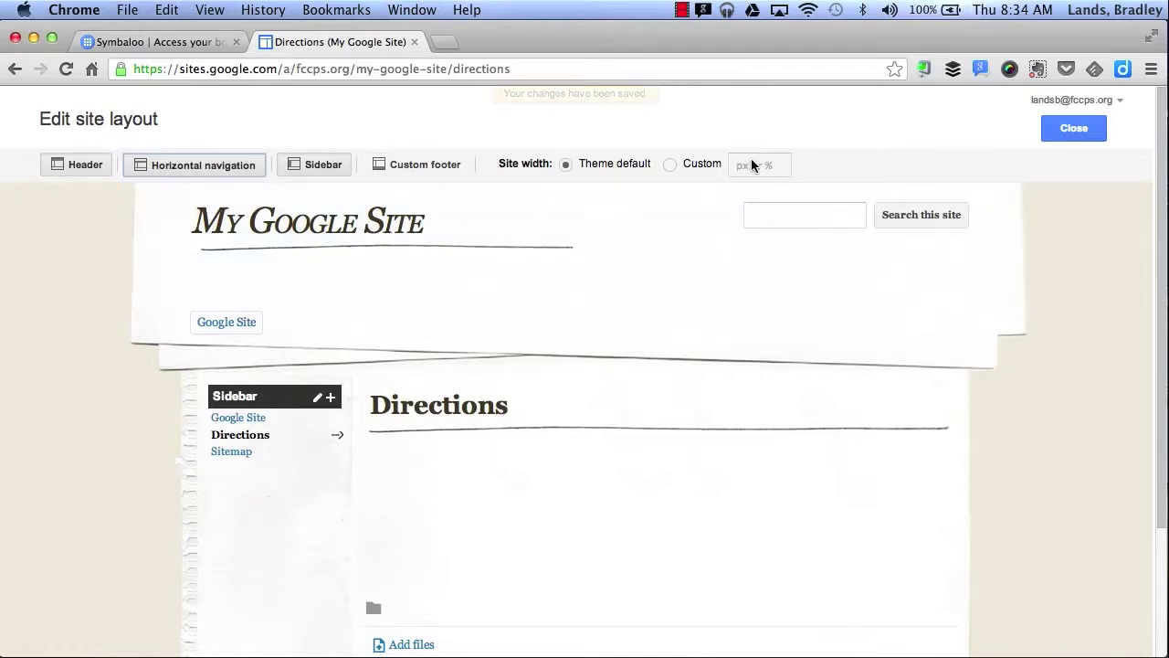
pyautogui.click(1062, 133)
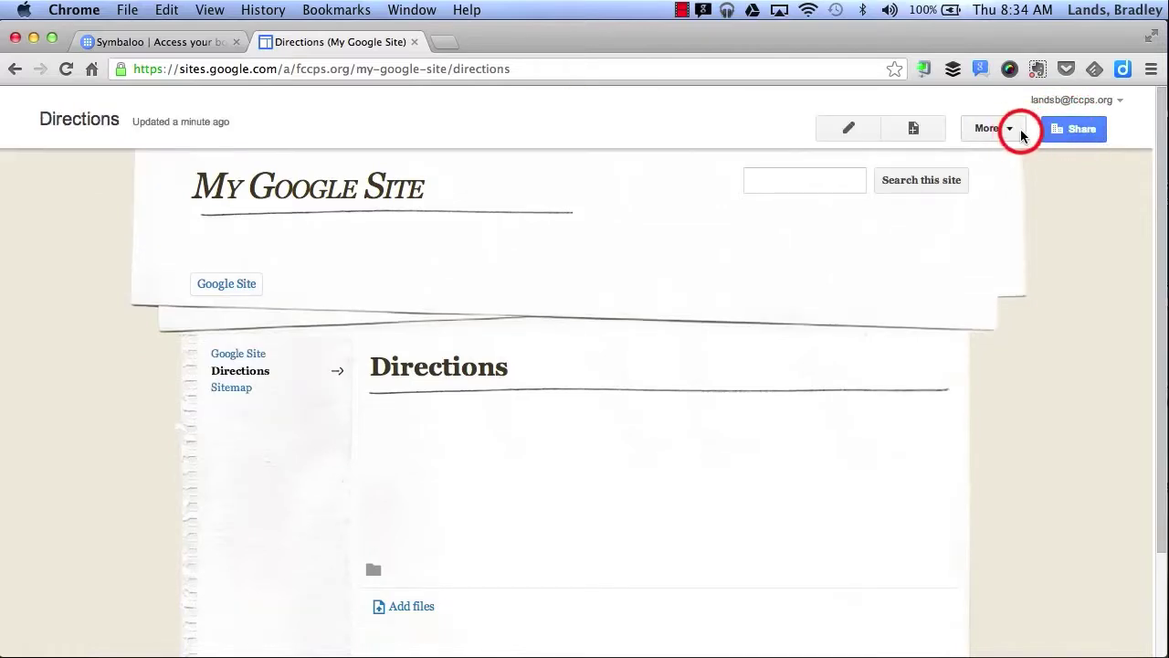
# Step: Open the site management area and examine the general settings and the page hierarchy
pyautogui.click(1015, 128)
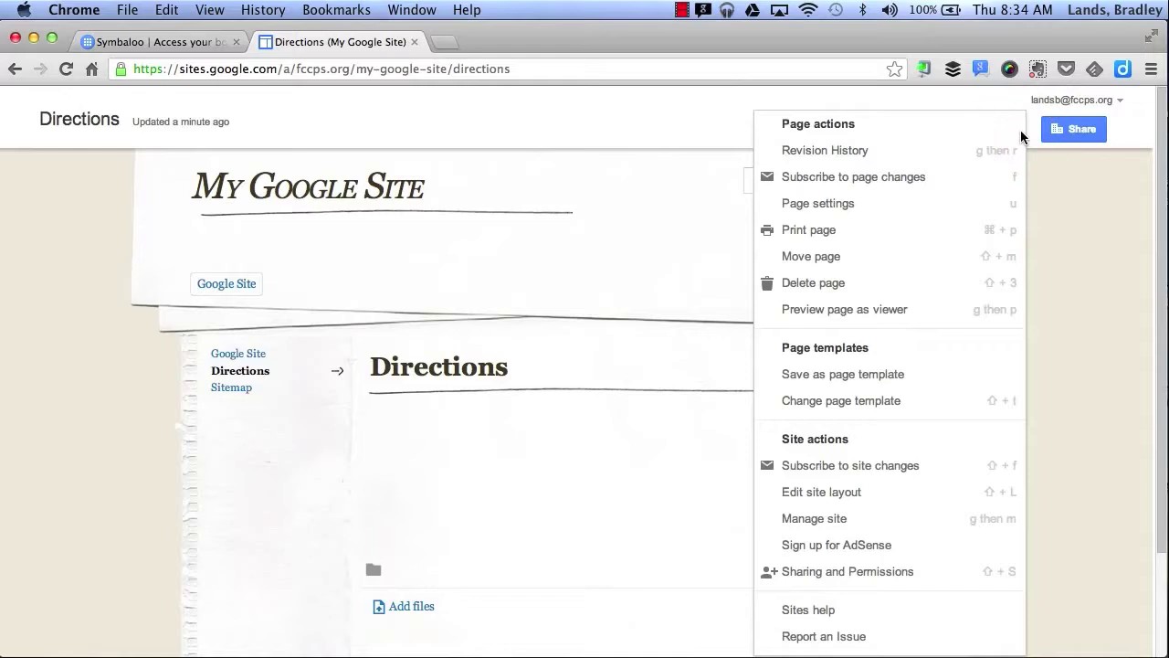
pyautogui.click(898, 528)
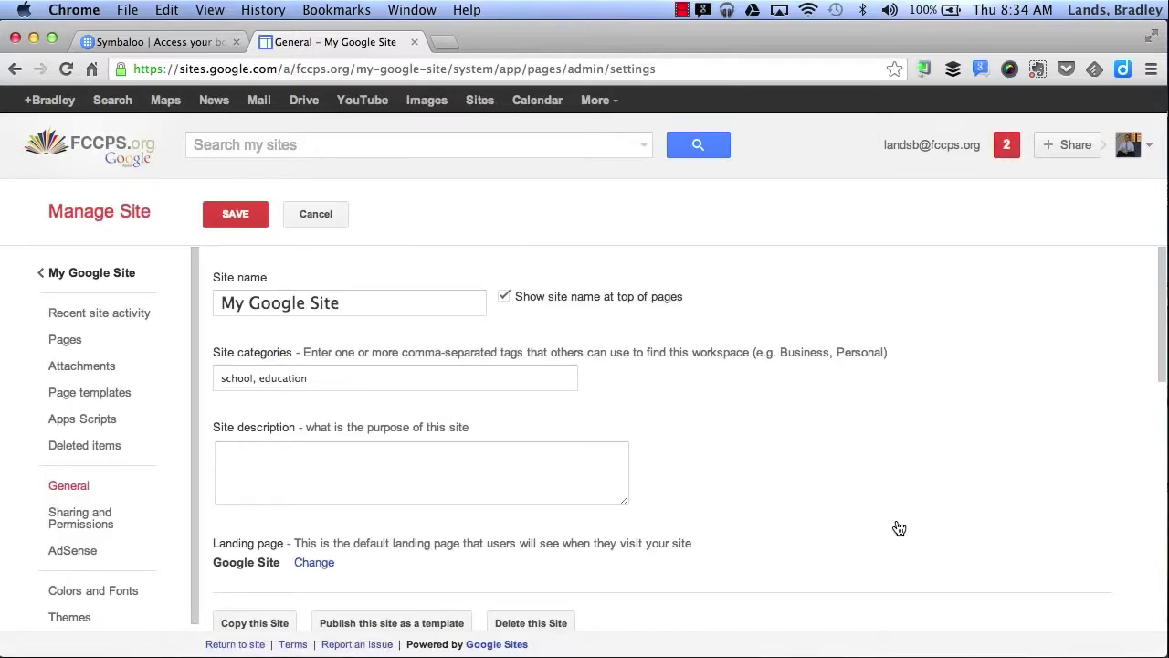
pyautogui.scroll(-2, 897, 527)
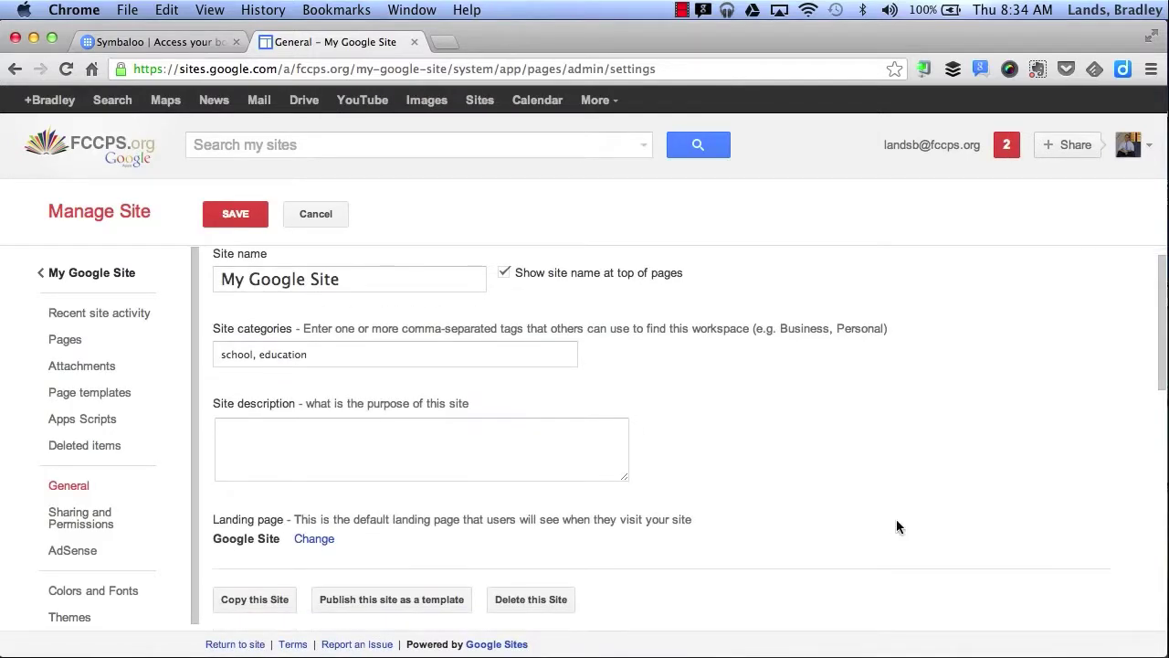
pyautogui.click(321, 347)
pyautogui.click(321, 347)
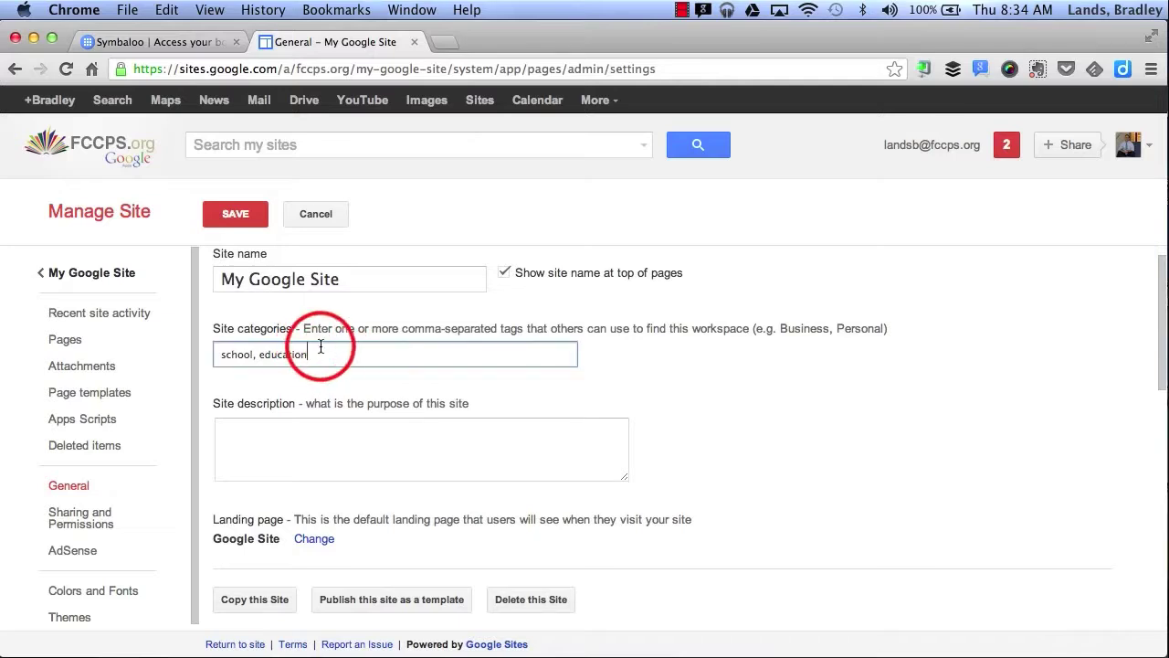
pyautogui.click(298, 448)
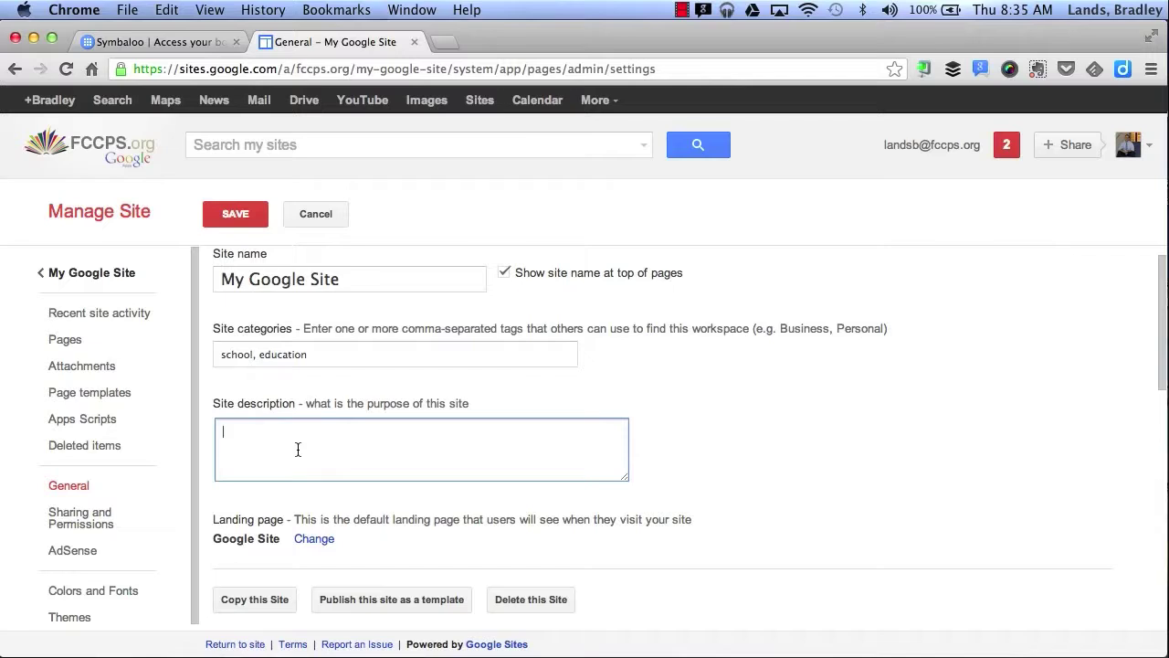
pyautogui.scroll(-4, 1068, 310)
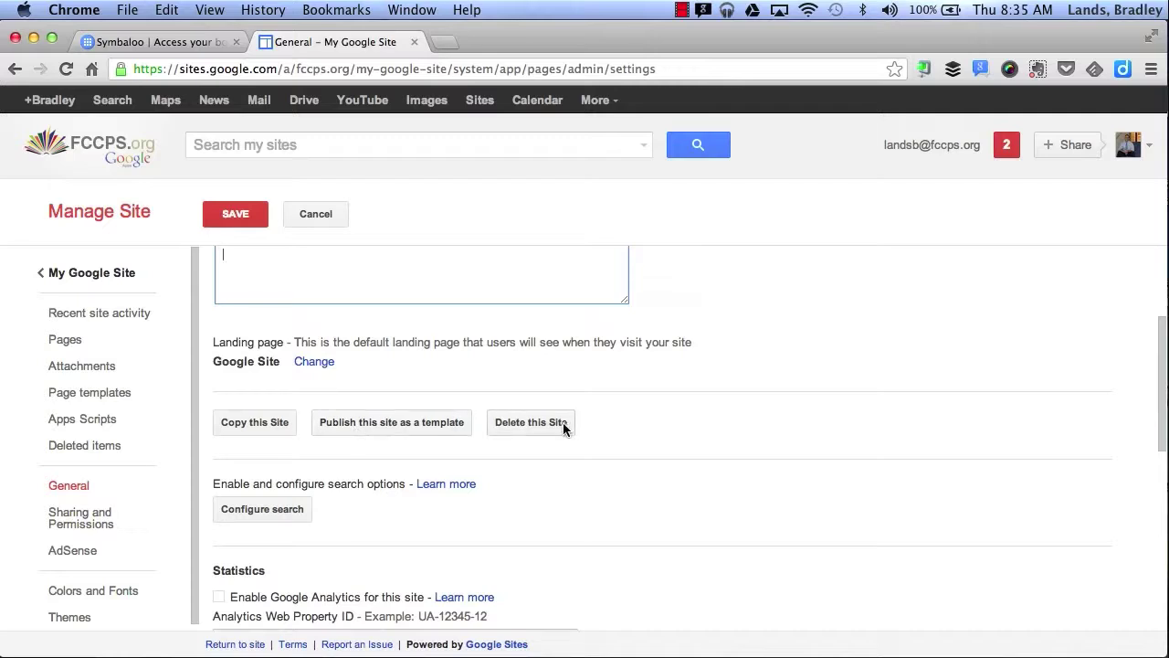
pyautogui.scroll(-4, 754, 449)
pyautogui.scroll(-5, 754, 448)
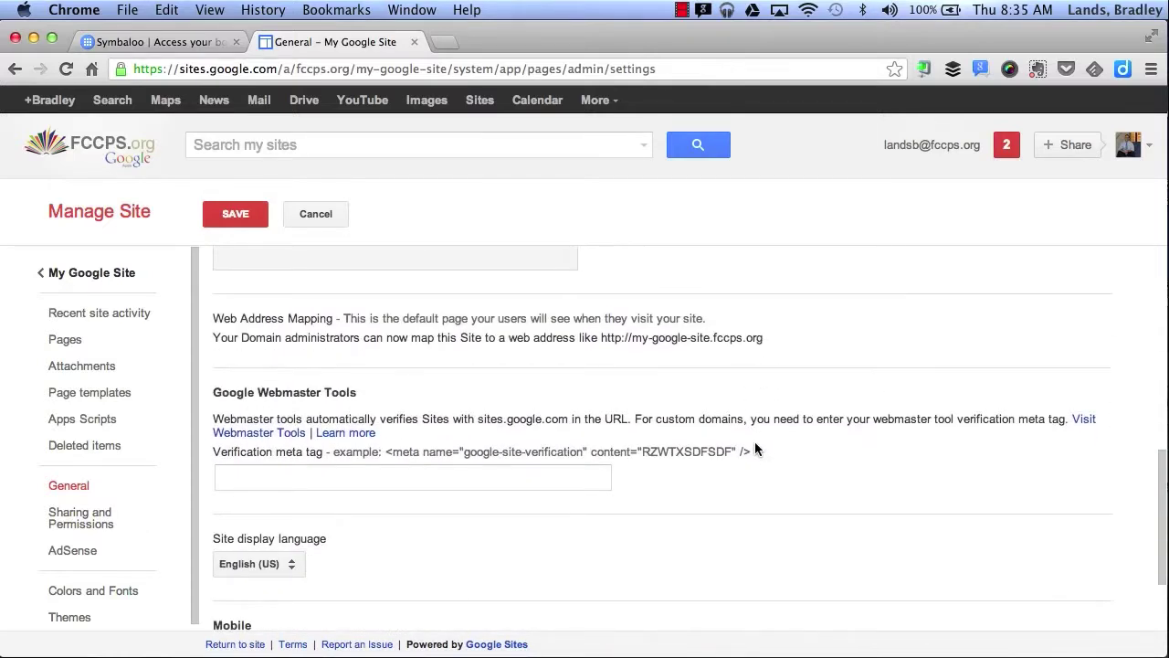
pyautogui.scroll(10, 755, 449)
pyautogui.scroll(2, 755, 448)
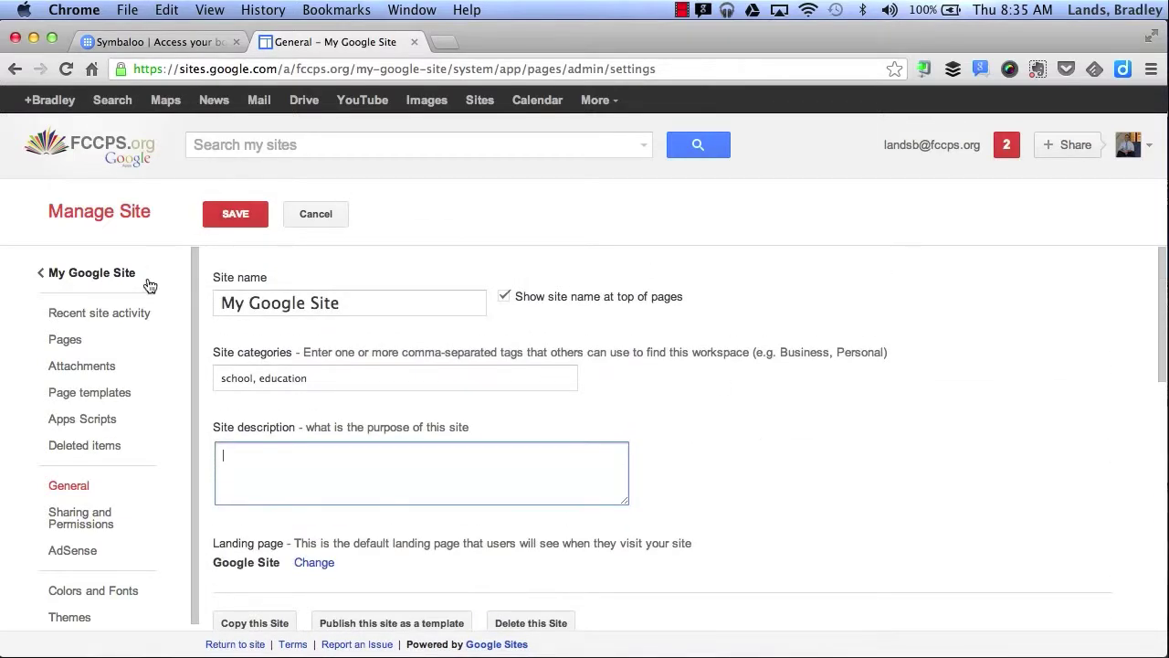
pyautogui.click(103, 343)
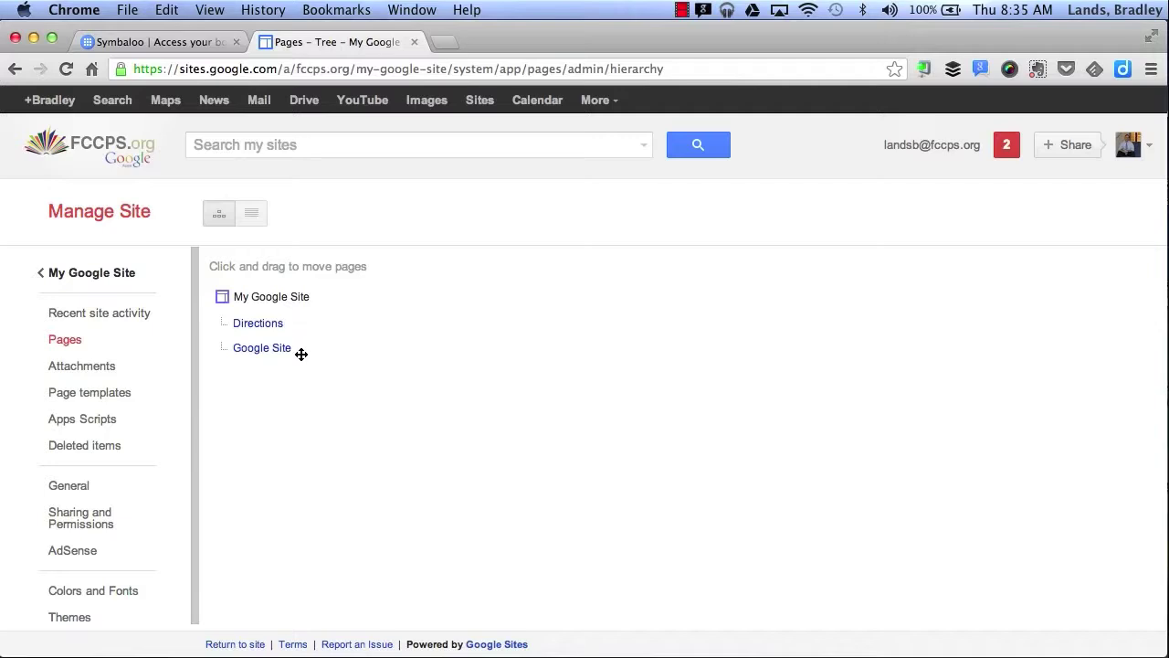
pyautogui.scroll(-1, 88, 413)
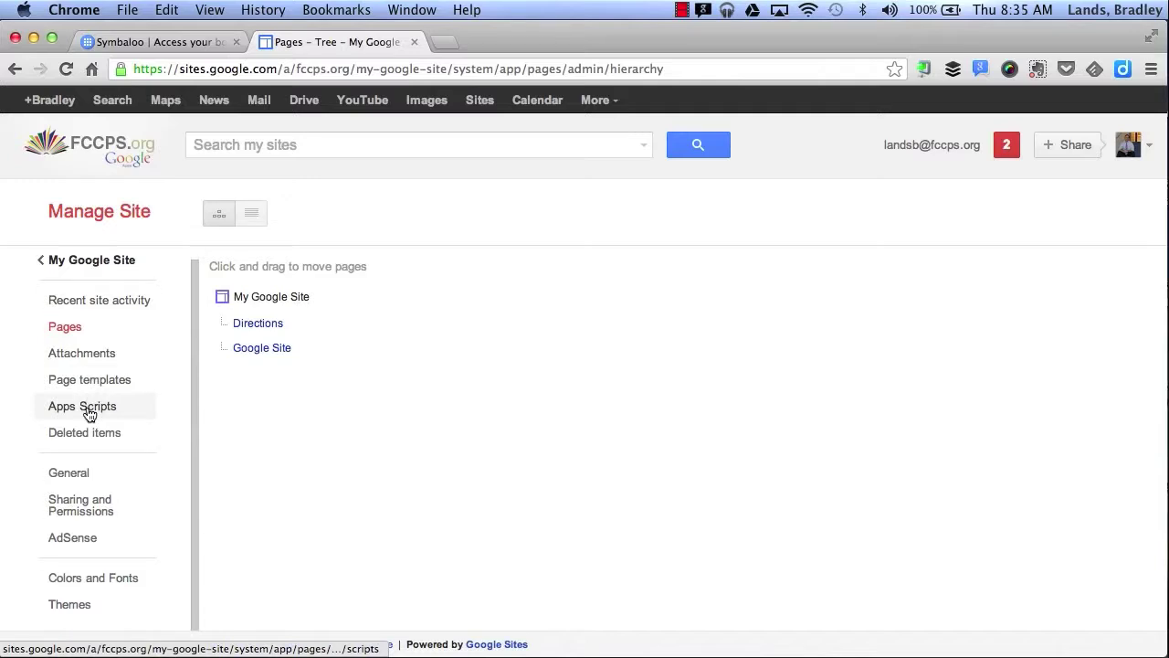
# Step: Examine the site's color and font customization options, from the entire page and site header to the sidebar and navigation gadgets
pyautogui.click(80, 581)
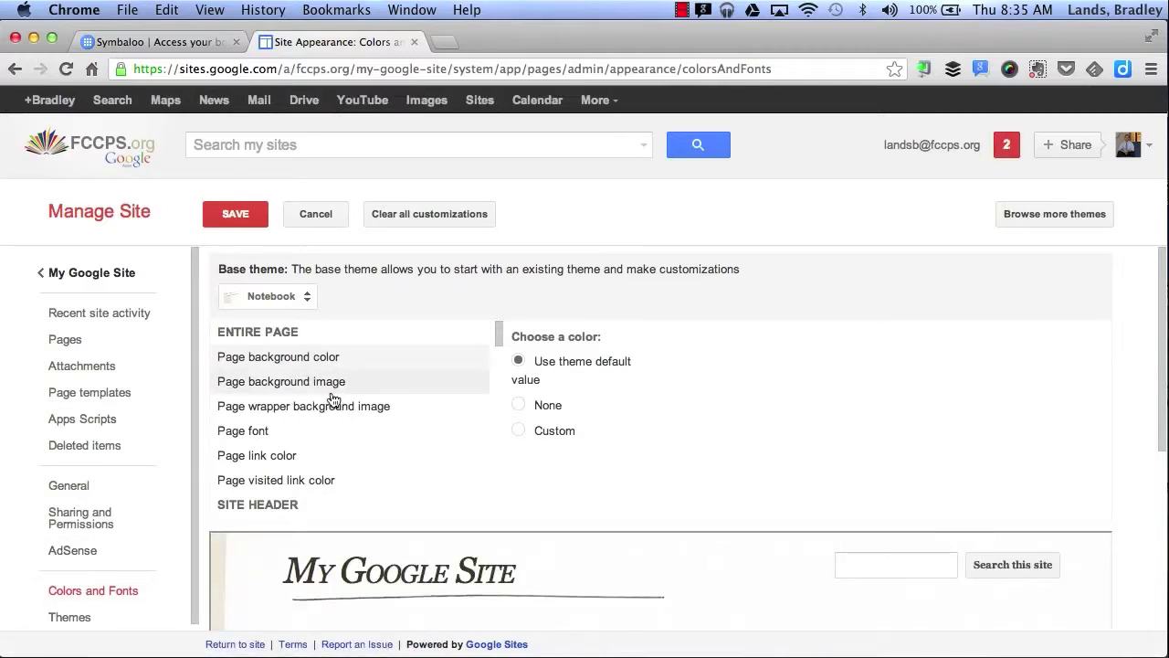
pyautogui.scroll(-2, 332, 396)
pyautogui.scroll(-1, 331, 399)
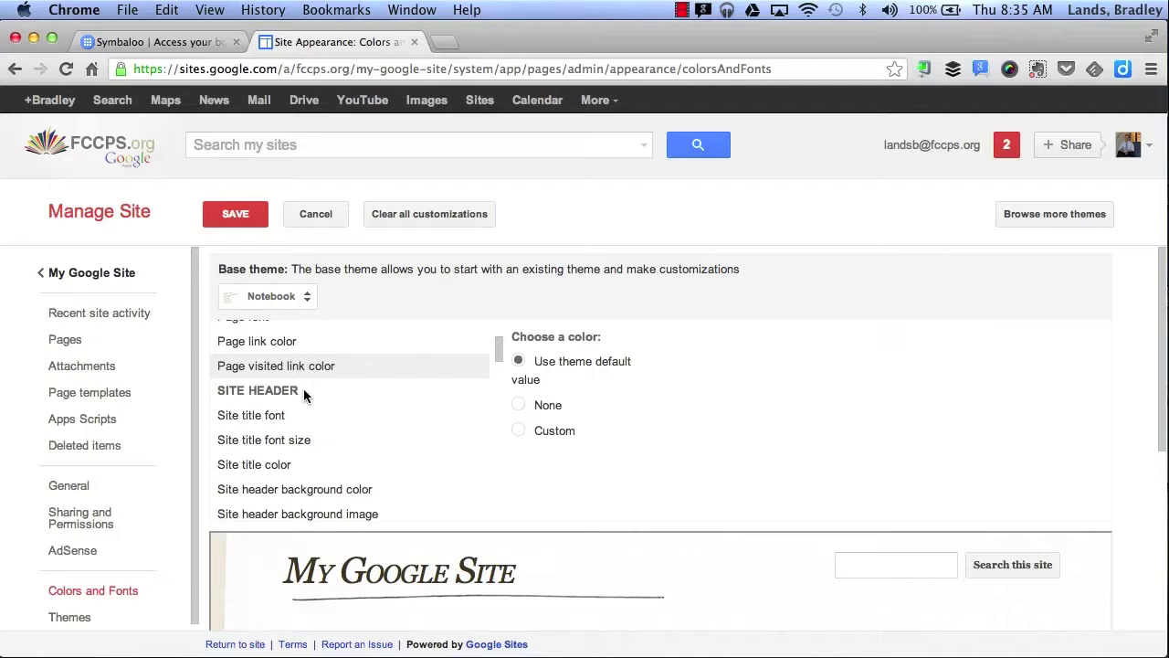
pyautogui.scroll(-10, 304, 389)
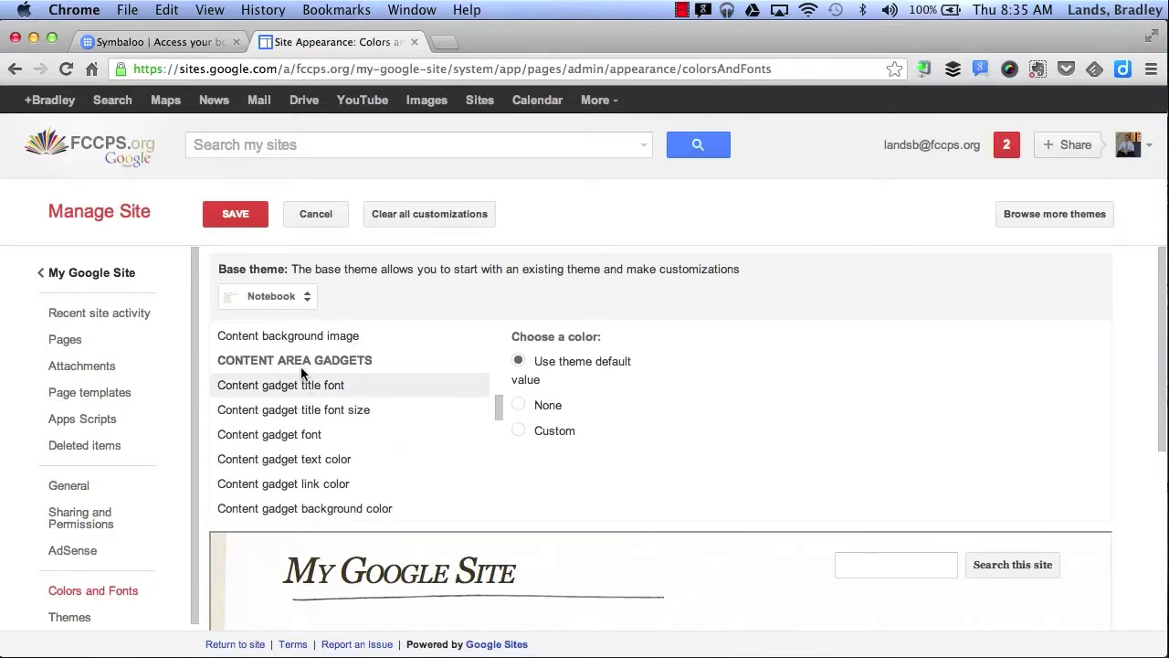
pyautogui.scroll(-10, 383, 370)
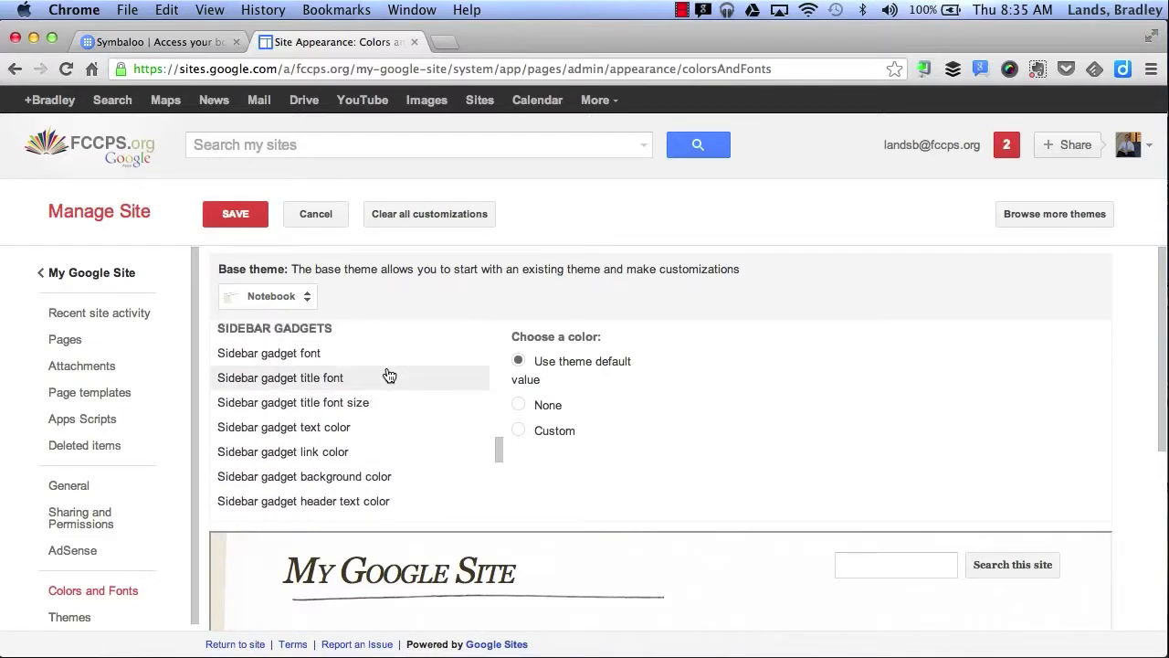
pyautogui.scroll(1, 389, 376)
pyautogui.scroll(-5, 357, 447)
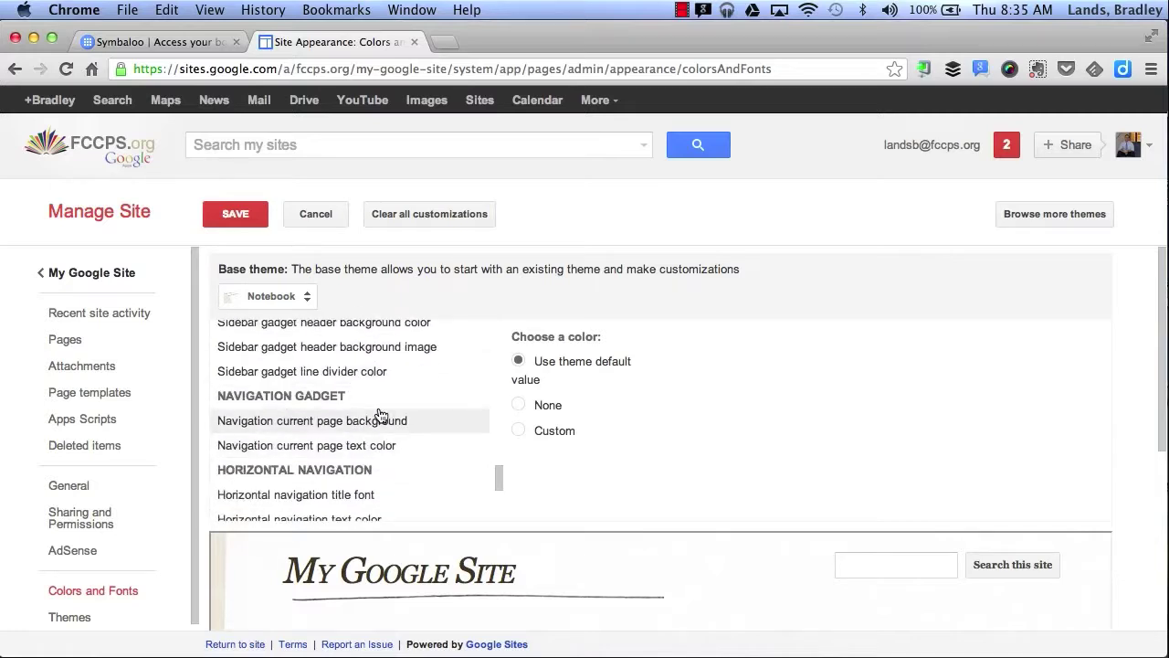
pyautogui.scroll(4, 381, 414)
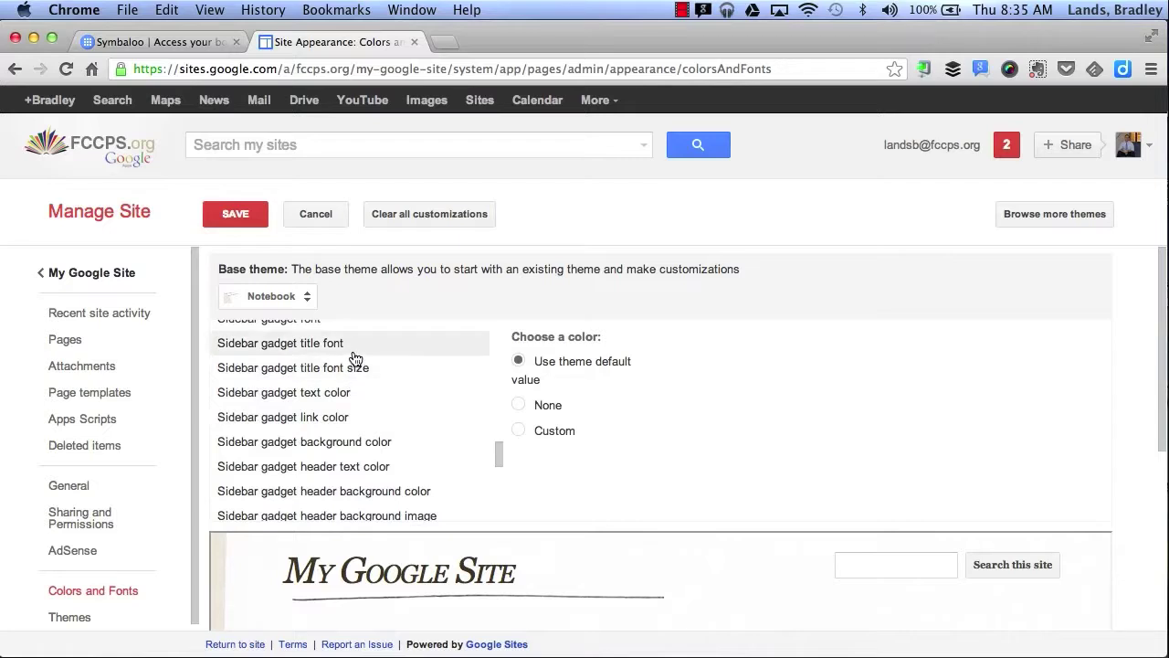
# Step: Change the site theme to Shipshape, save it, and return to the site's home page
pyautogui.click(70, 613)
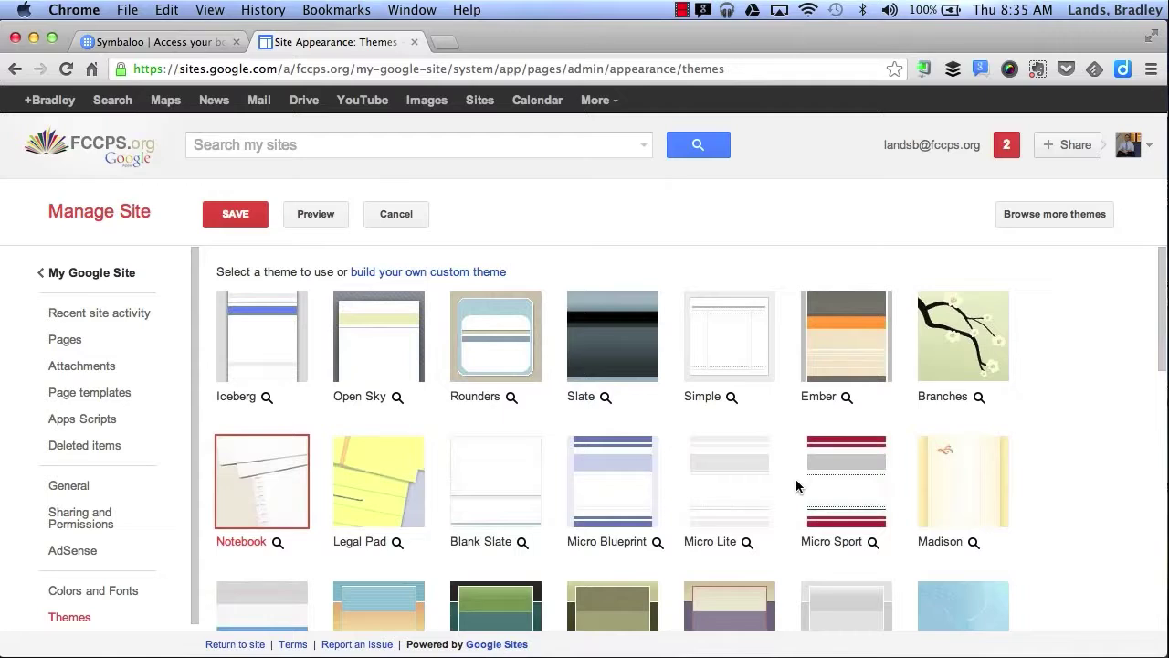
pyautogui.scroll(-4, 795, 480)
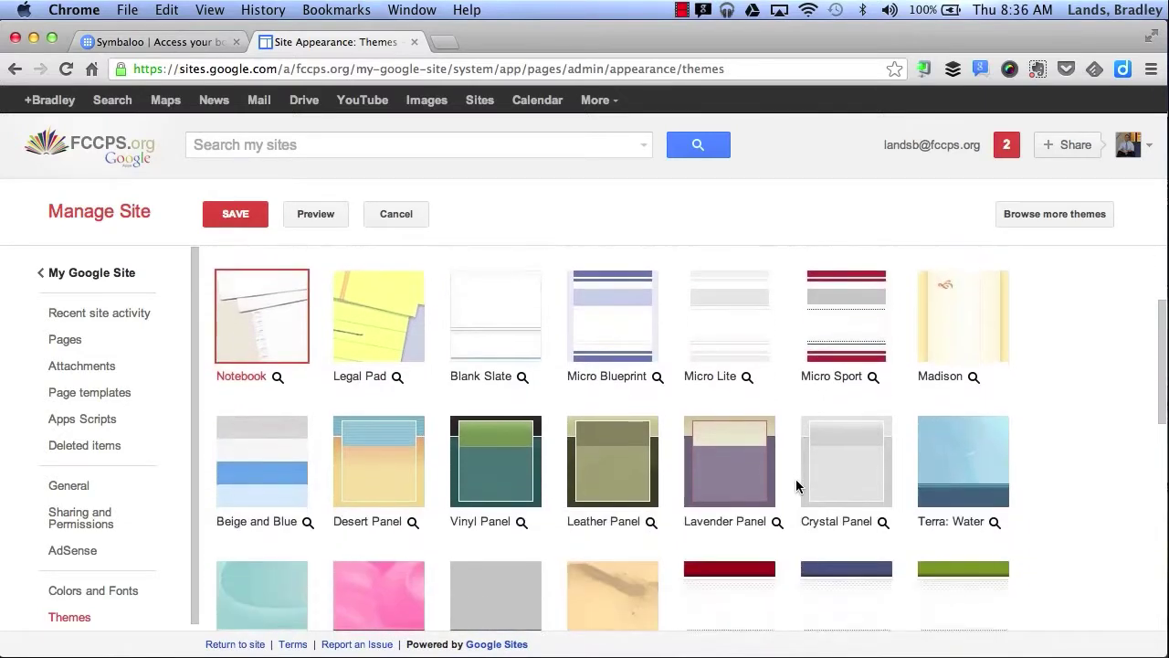
pyautogui.scroll(-3, 796, 480)
pyautogui.scroll(-4, 795, 481)
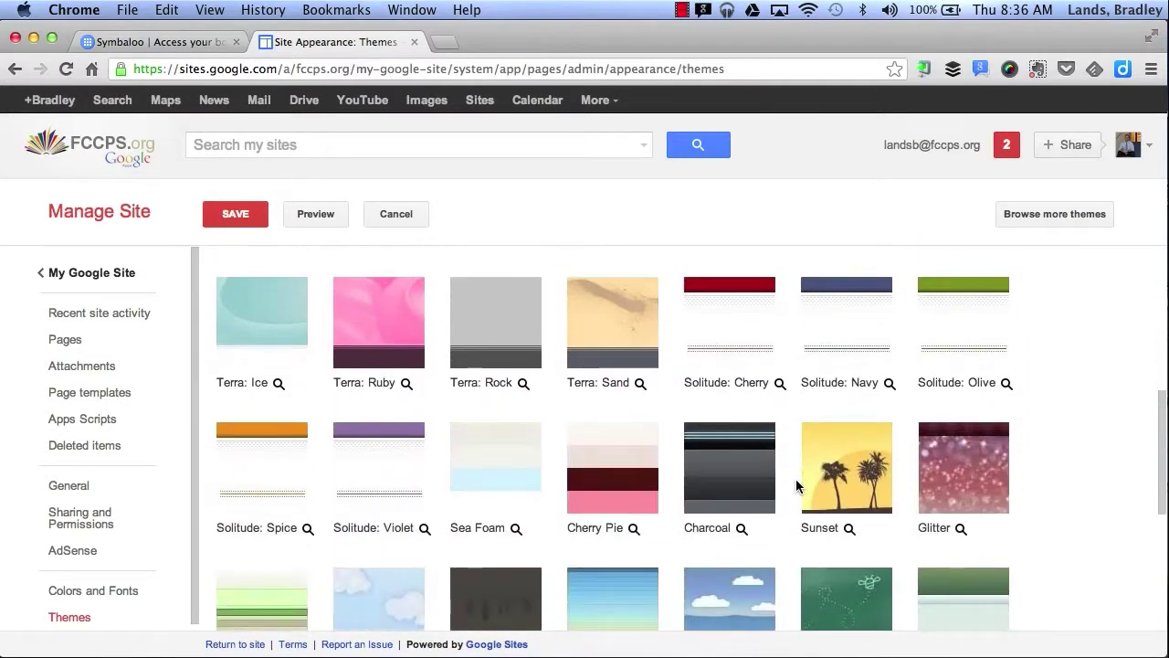
pyautogui.scroll(-3, 796, 479)
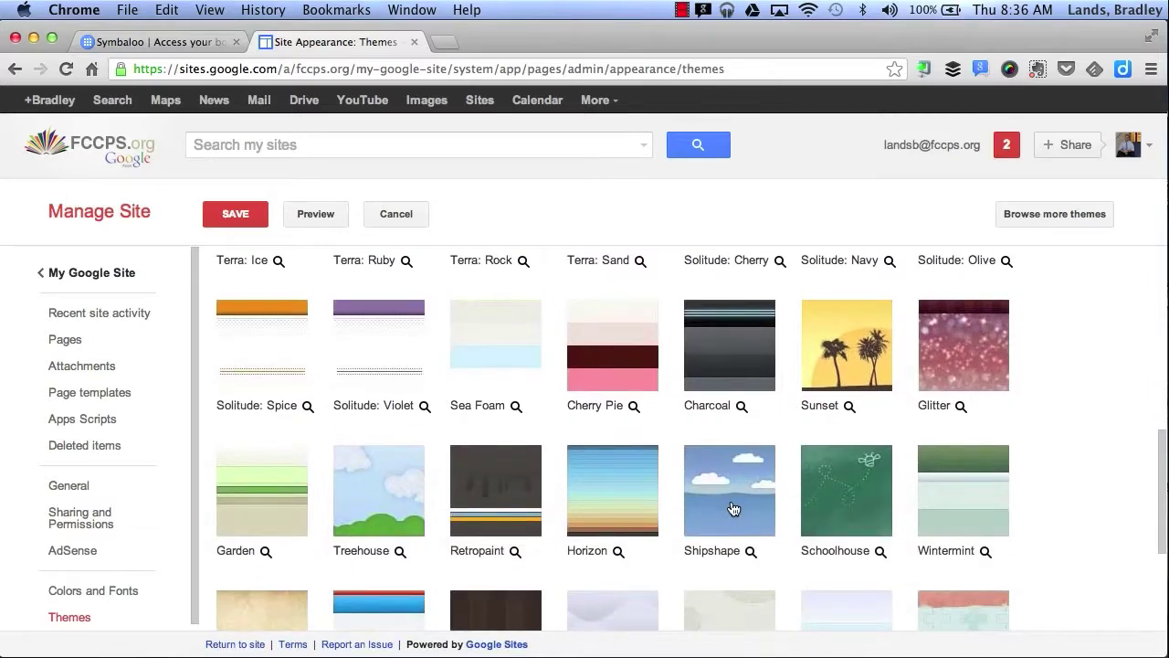
pyautogui.click(732, 508)
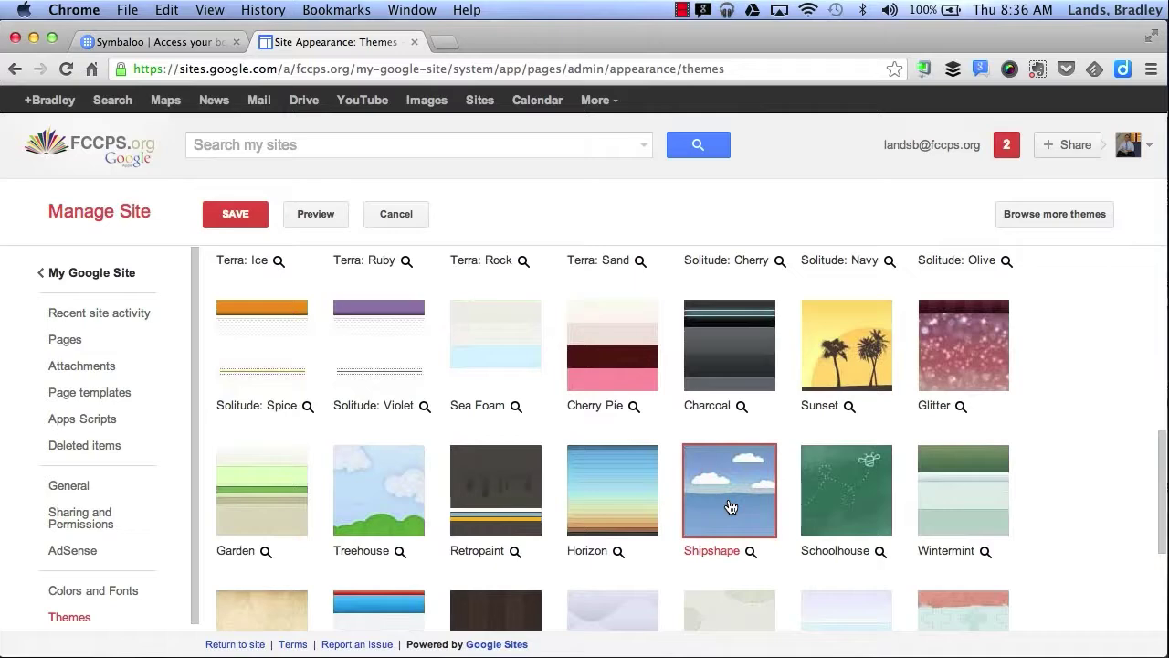
pyautogui.scroll(10, 548, 411)
pyautogui.click(257, 217)
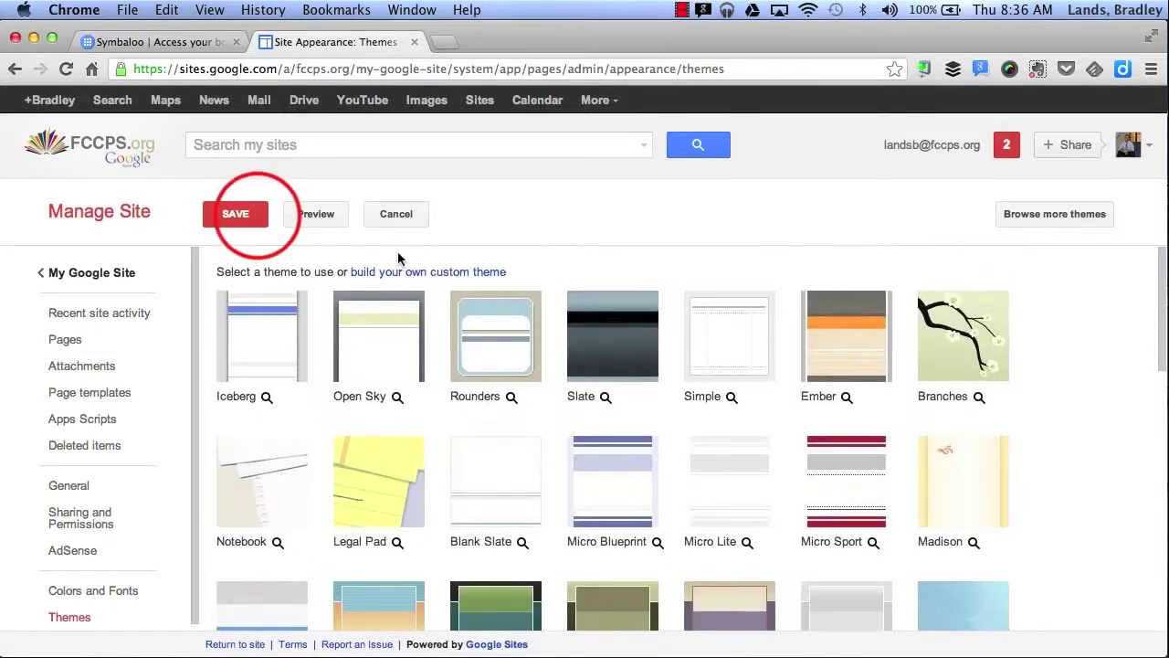
pyautogui.click(99, 286)
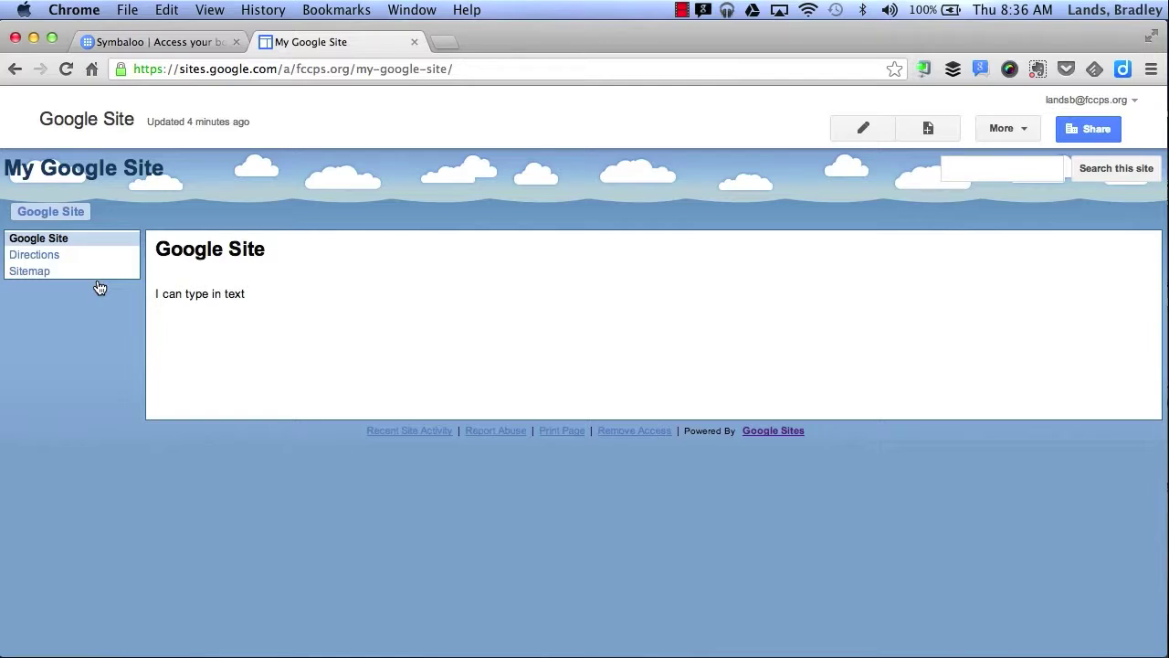
# Step: Open the site's sharing and permissions settings and look at the options for adding people, without adding anyone
pyautogui.click(1105, 128)
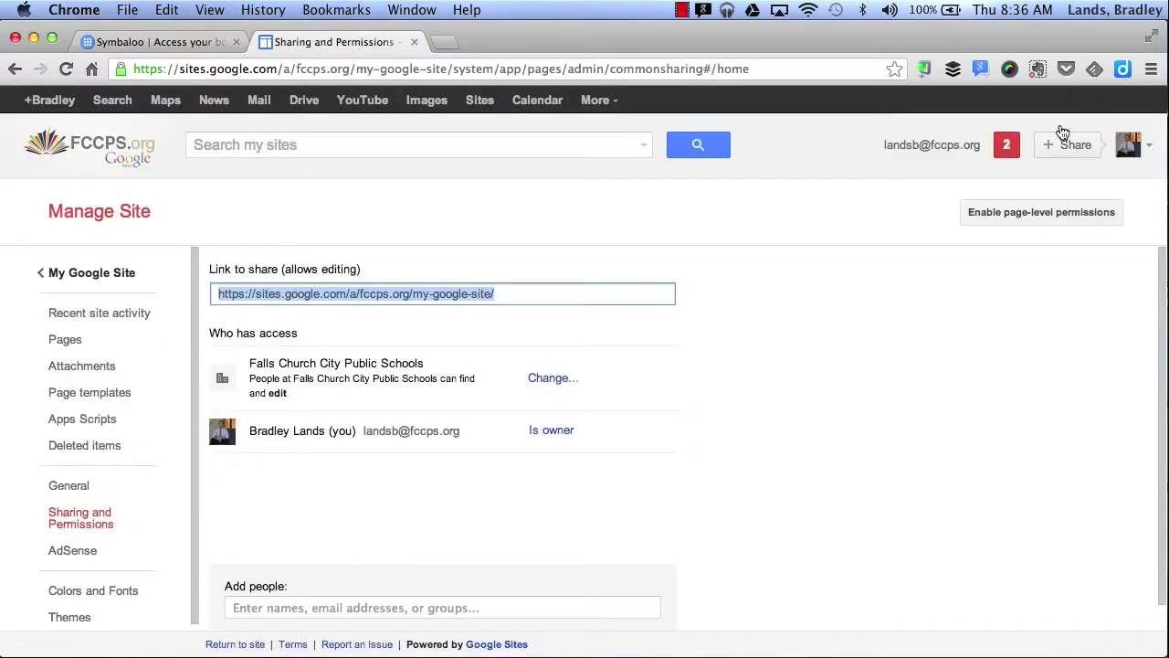
pyautogui.scroll(-1, 795, 422)
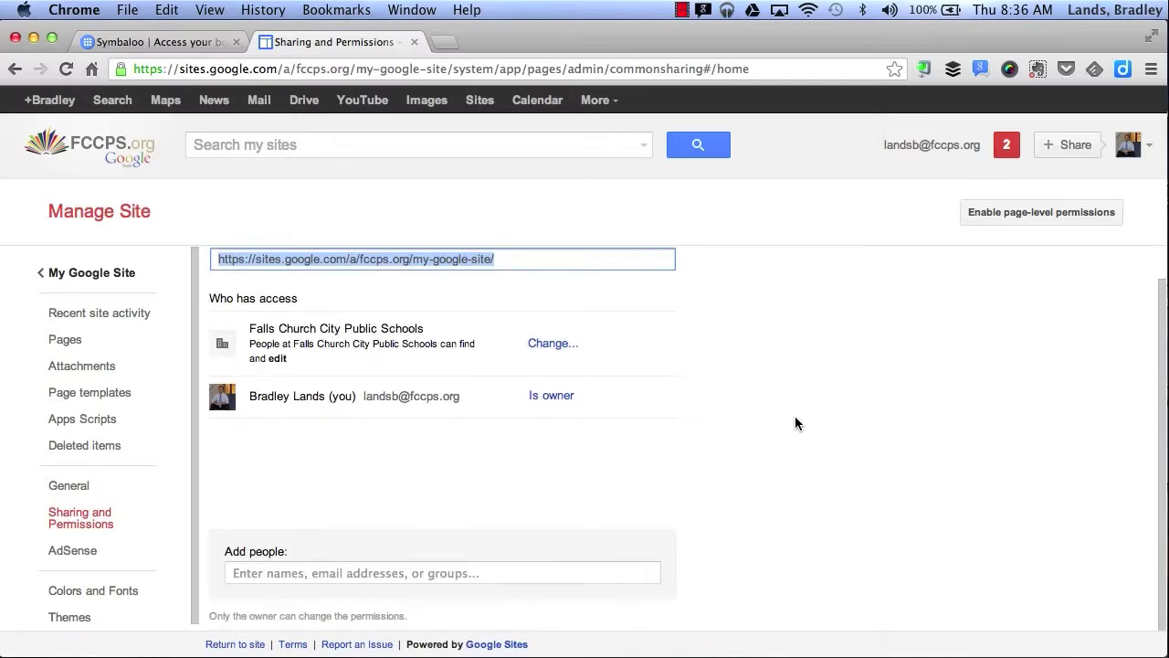
pyautogui.click(278, 575)
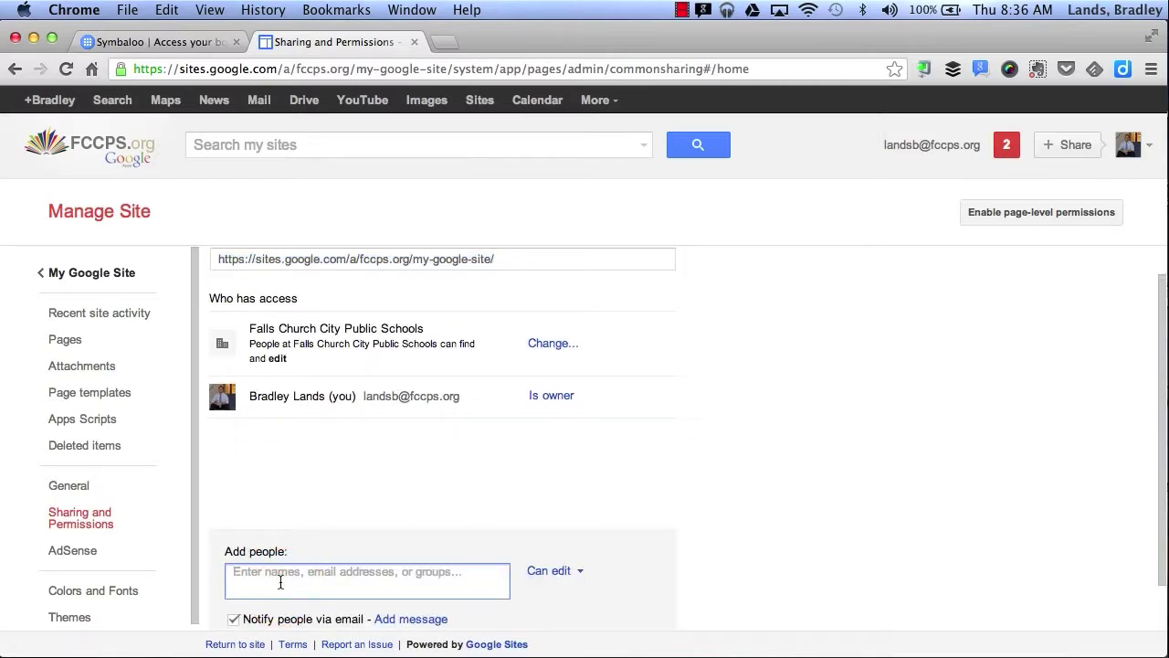
# Step: Review the visibility options, save Falls Church City Public Schools visibility with Can edit access, and return to the site
pyautogui.click(533, 344)
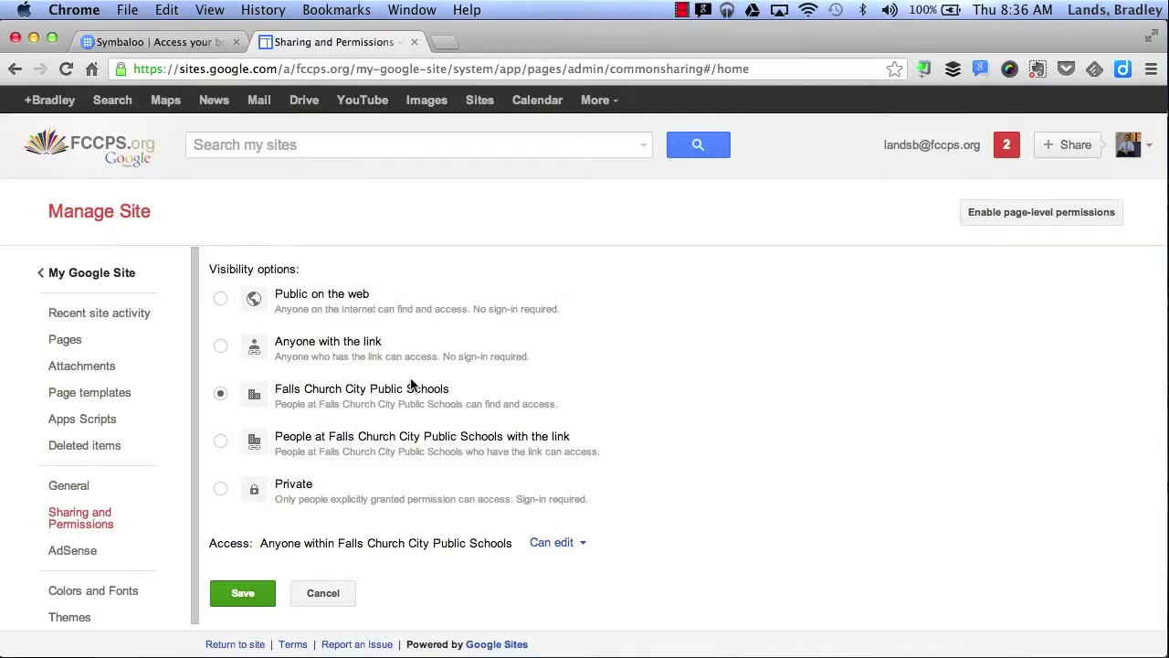
pyautogui.click(556, 548)
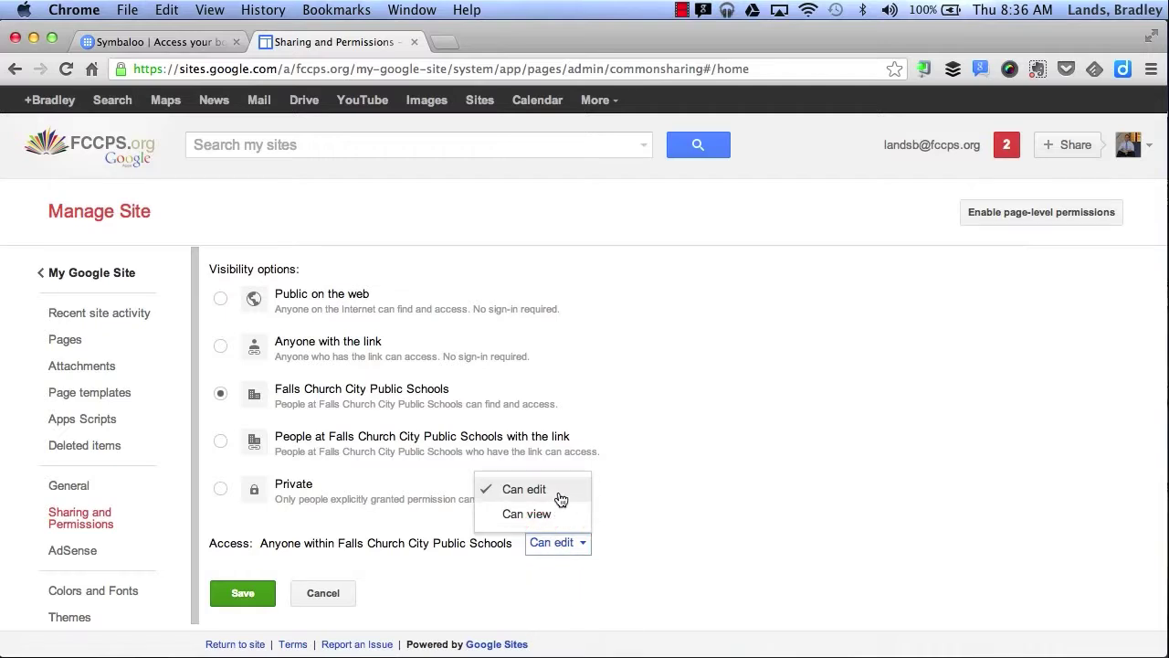
pyautogui.click(260, 593)
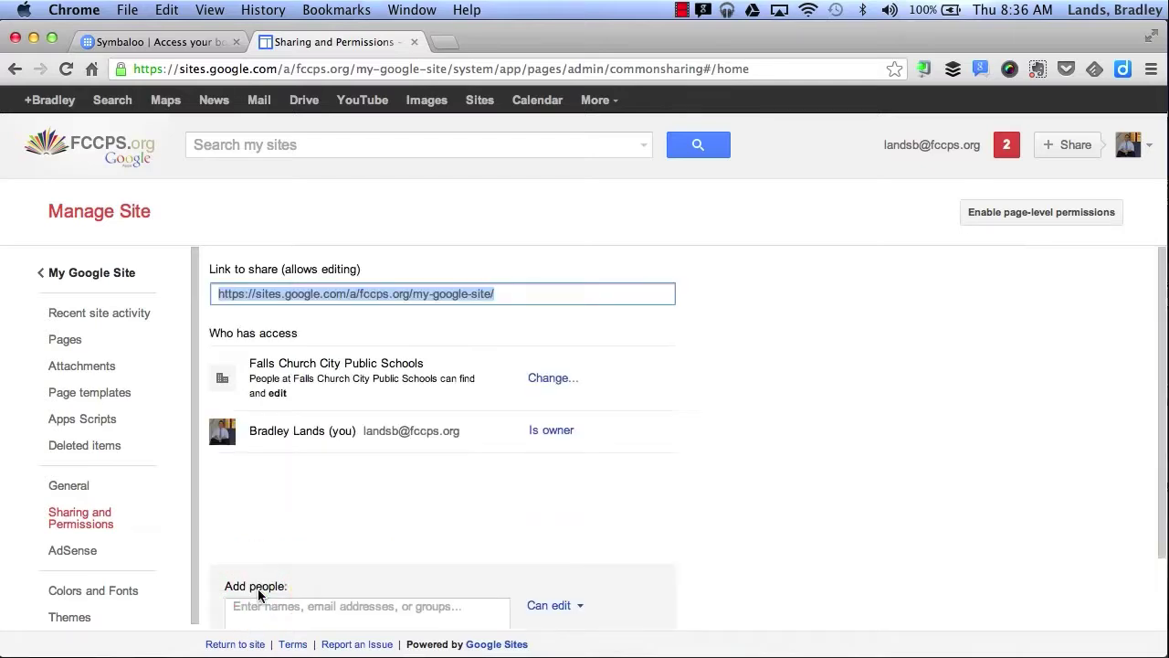
pyautogui.click(91, 274)
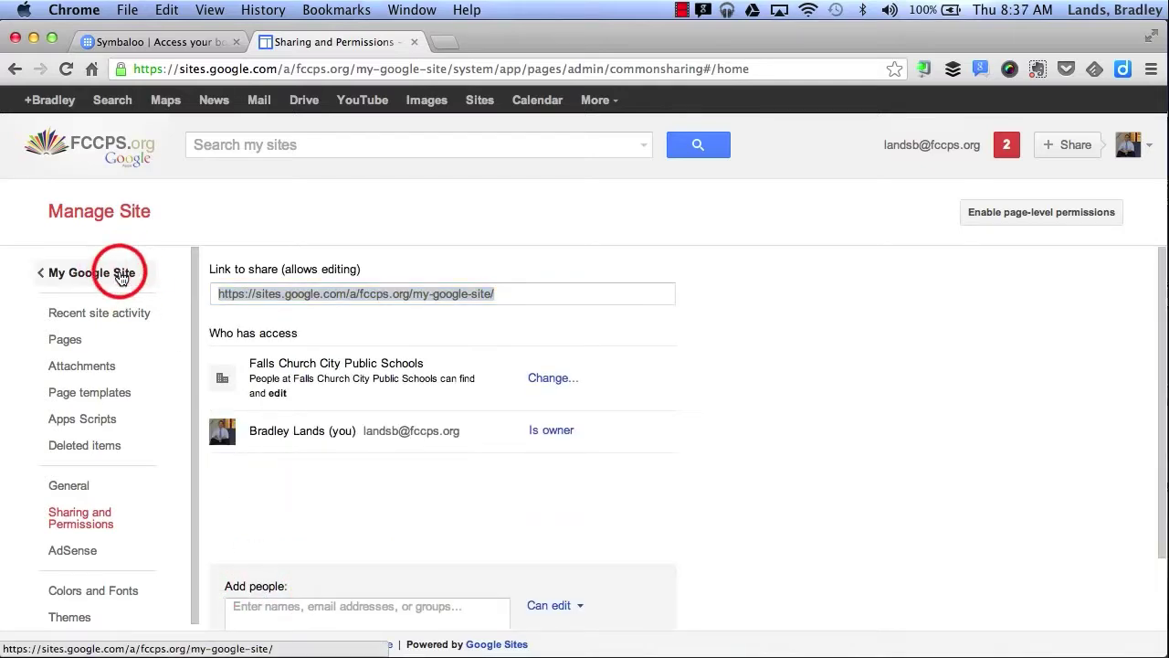